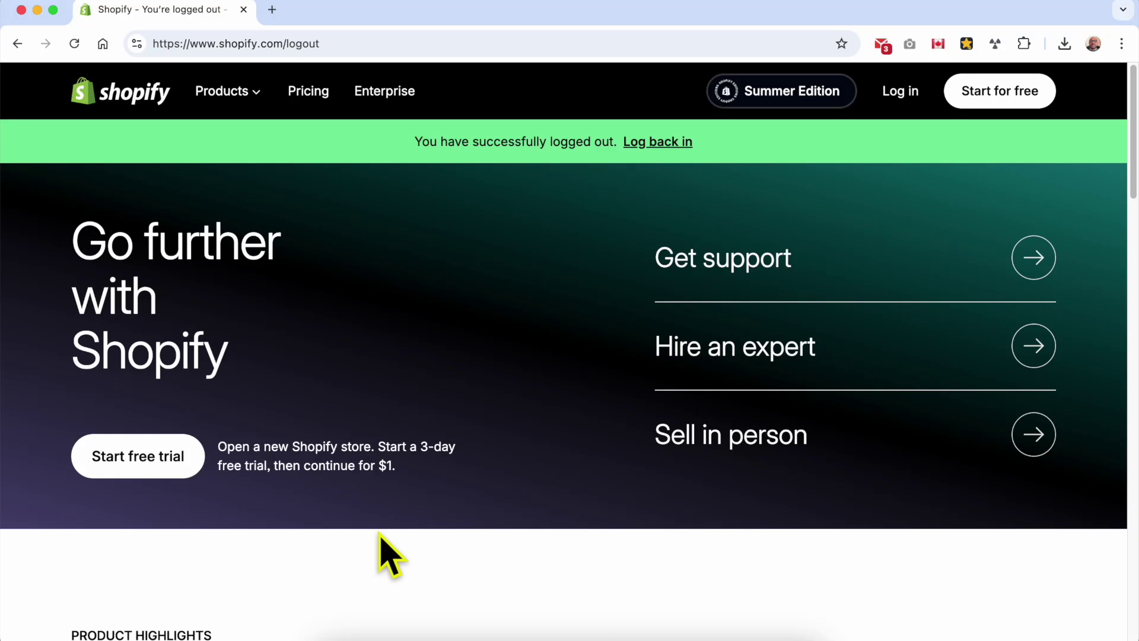
- Log back in to the Shopify admin with the account e-mail and password, then go to Products
{"action": "left_click_drag", "start_coordinate": [217, 43], "coordinate": [338, 43]}
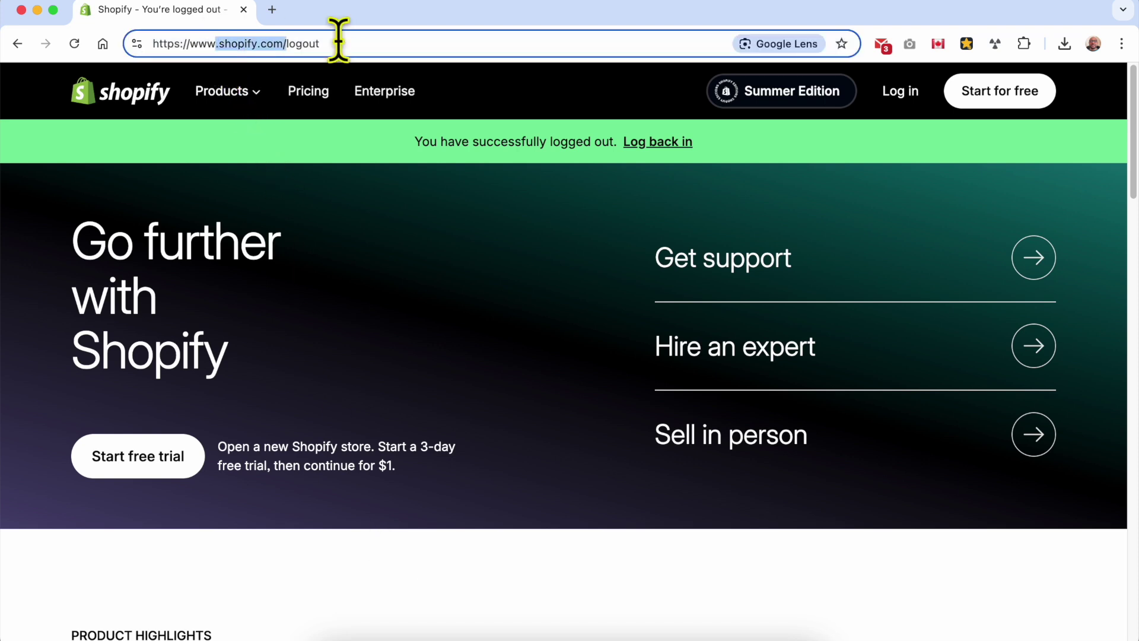
{"action": "left_click", "coordinate": [908, 95]}
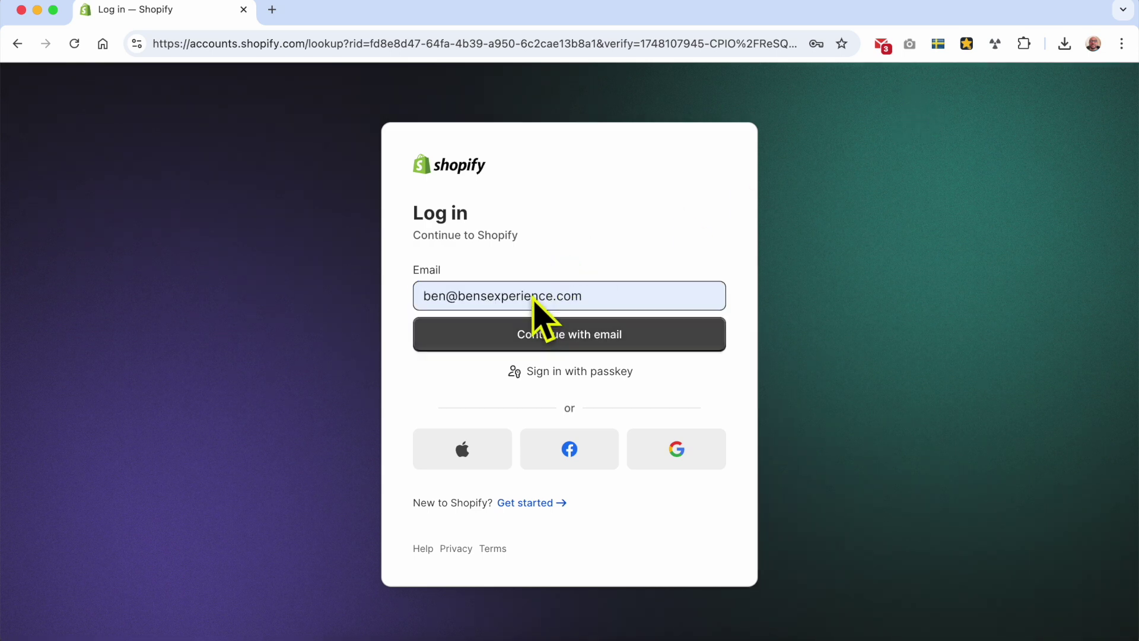
{"action": "left_click", "coordinate": [579, 347]}
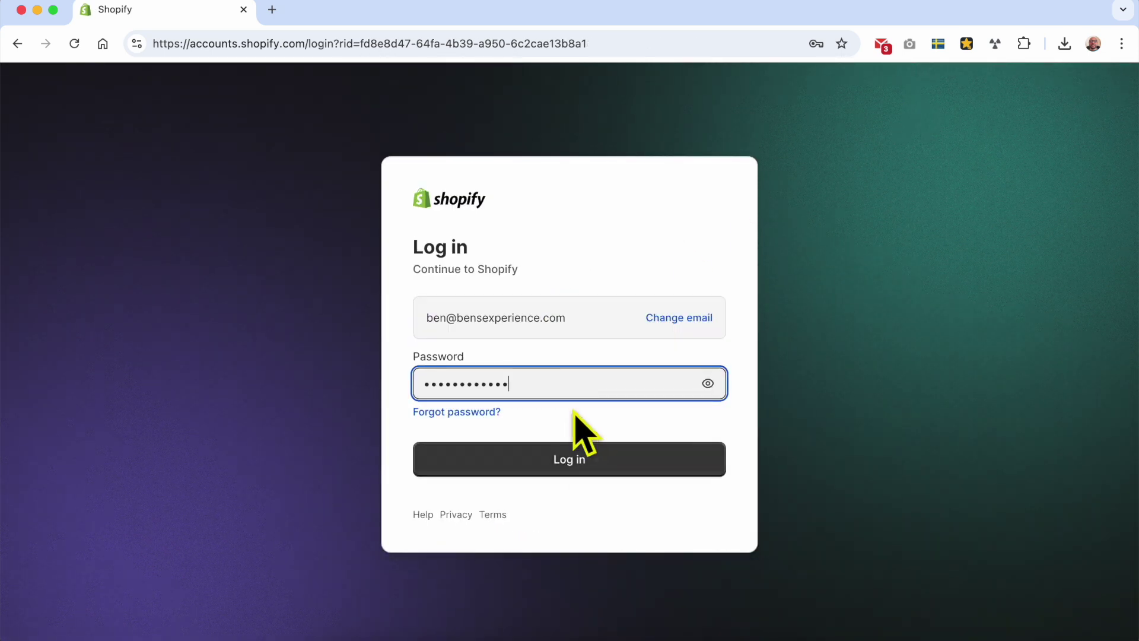
{"action": "left_click", "coordinate": [572, 457]}
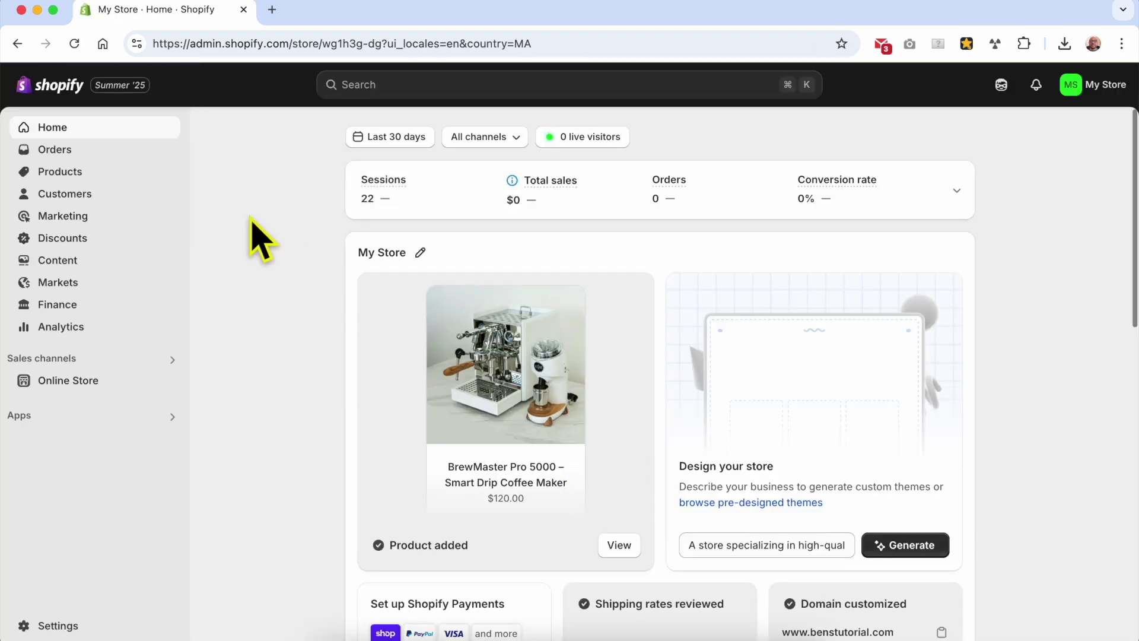
{"action": "left_click", "coordinate": [88, 173]}
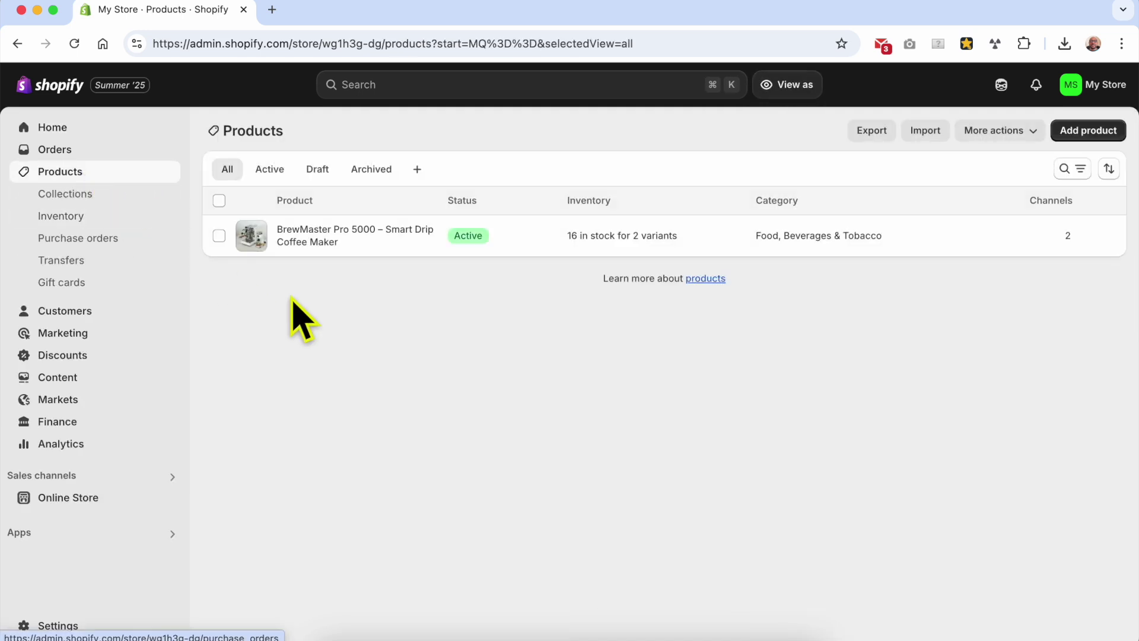
- Open the BrewMaster Pro 5000's White variant and review its Inventory card showing 16 at FulfillMax Logistics
{"action": "left_click", "coordinate": [306, 237]}
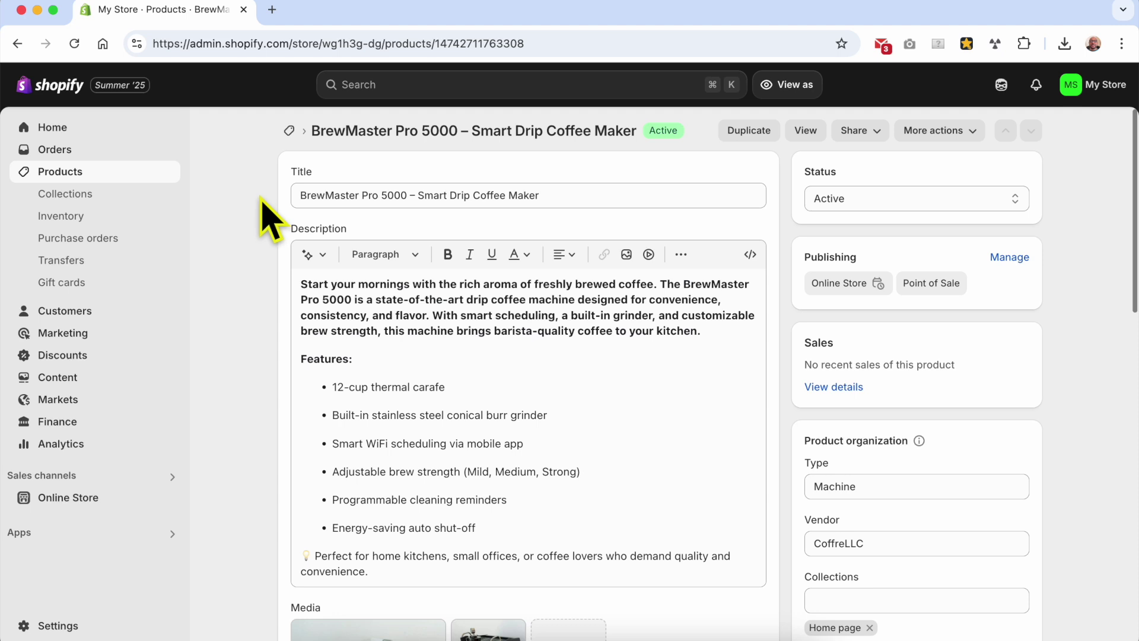
{"action": "scroll", "coordinate": [261, 198], "scroll_direction": "down", "scroll_amount": 12}
{"action": "double_click", "coordinate": [302, 209]}
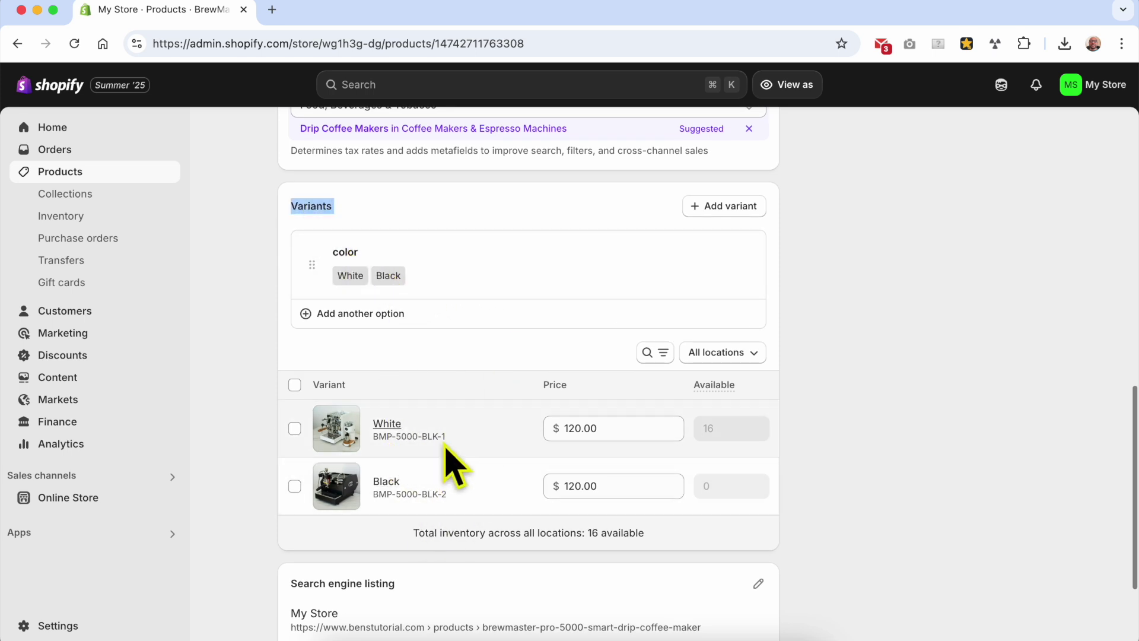
{"action": "left_click", "coordinate": [482, 426]}
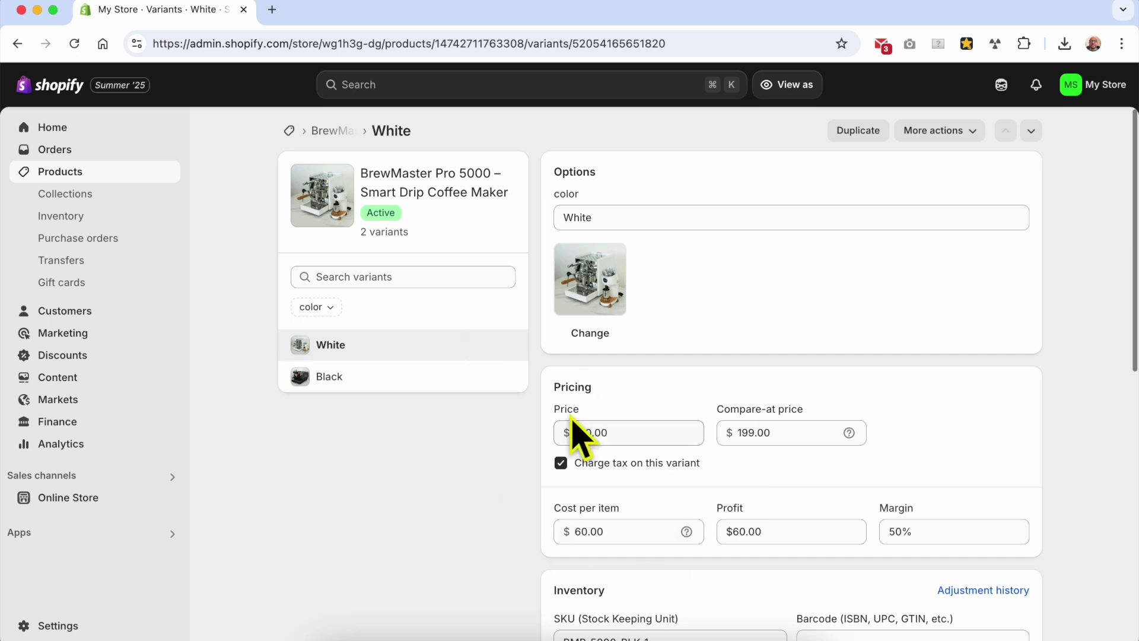
{"action": "scroll", "coordinate": [573, 418], "scroll_direction": "down", "scroll_amount": 5}
{"action": "double_click", "coordinate": [584, 342]}
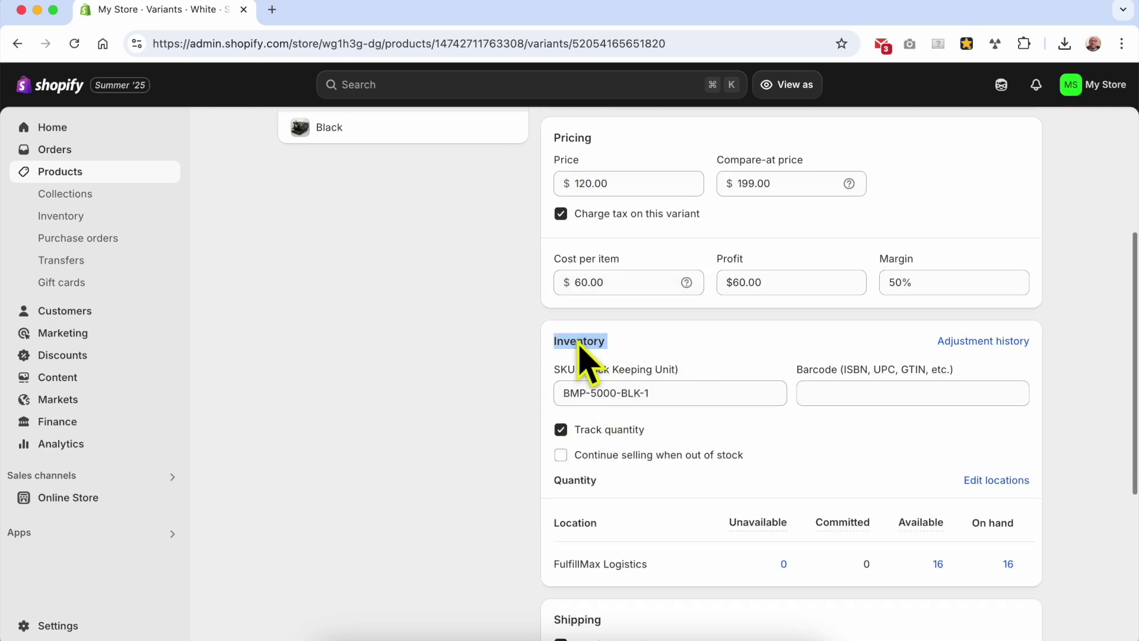
{"action": "scroll", "coordinate": [432, 331], "scroll_direction": "up", "scroll_amount": 4}
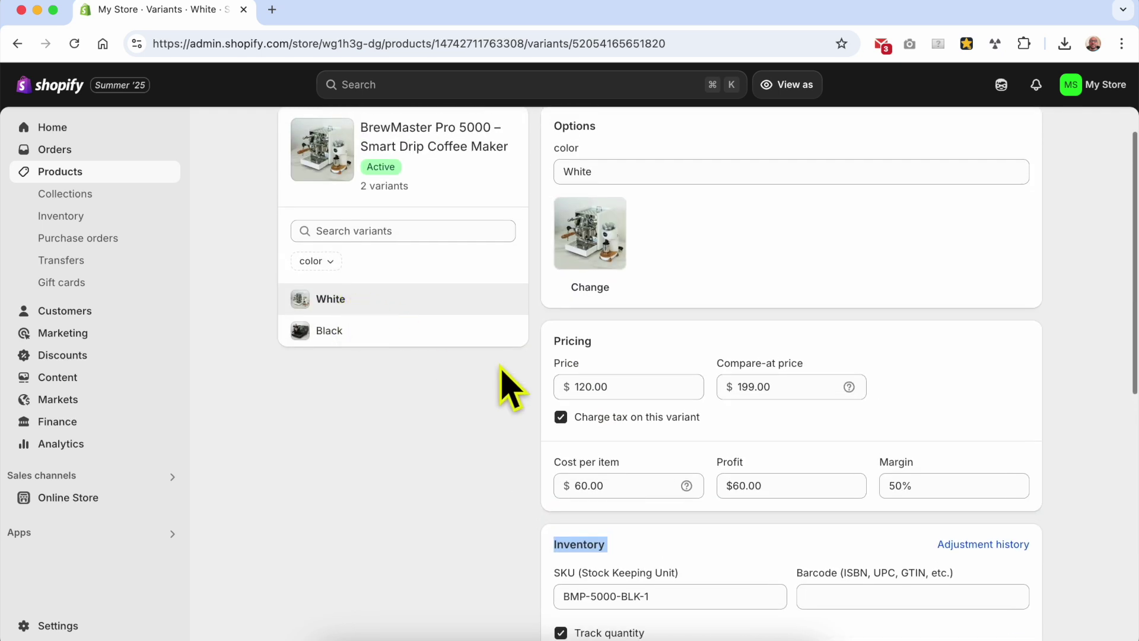
{"action": "scroll", "coordinate": [603, 465], "scroll_direction": "down", "scroll_amount": 6}
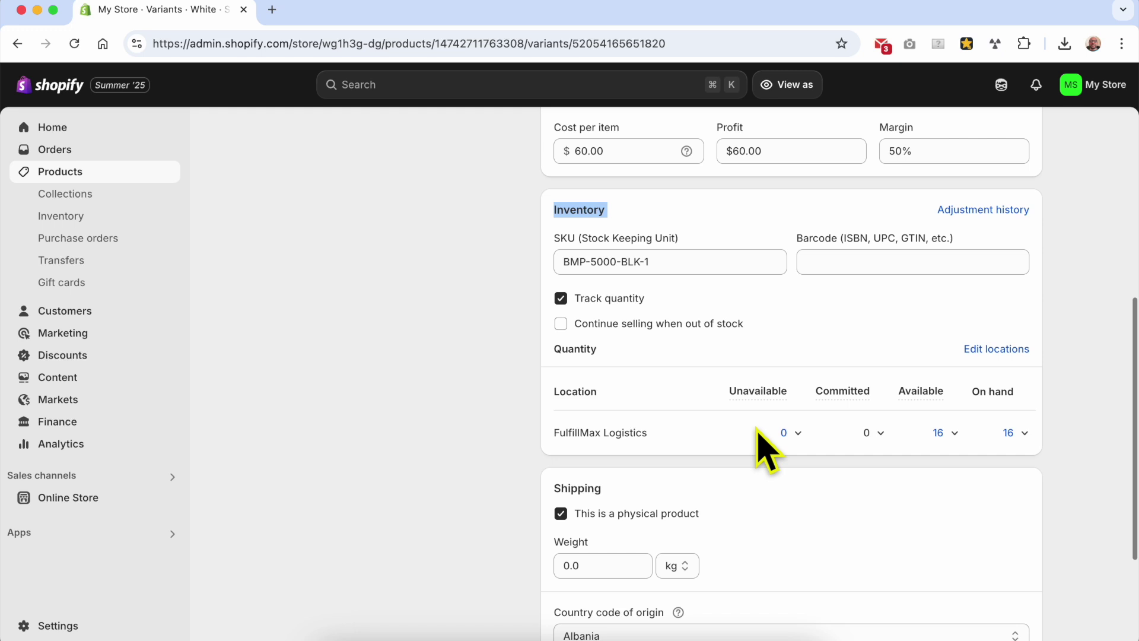
{"action": "left_click", "coordinate": [997, 350]}
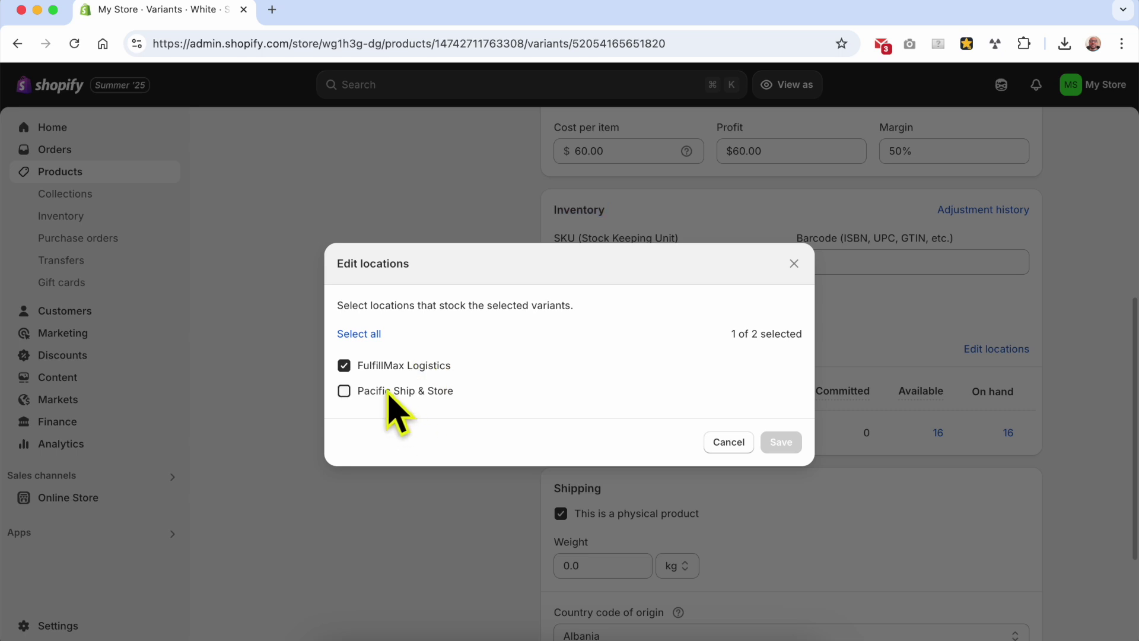
- Add Pacific Ship & Store as a White-variant stocking location, starting at 0 units
{"action": "left_click", "coordinate": [390, 393]}
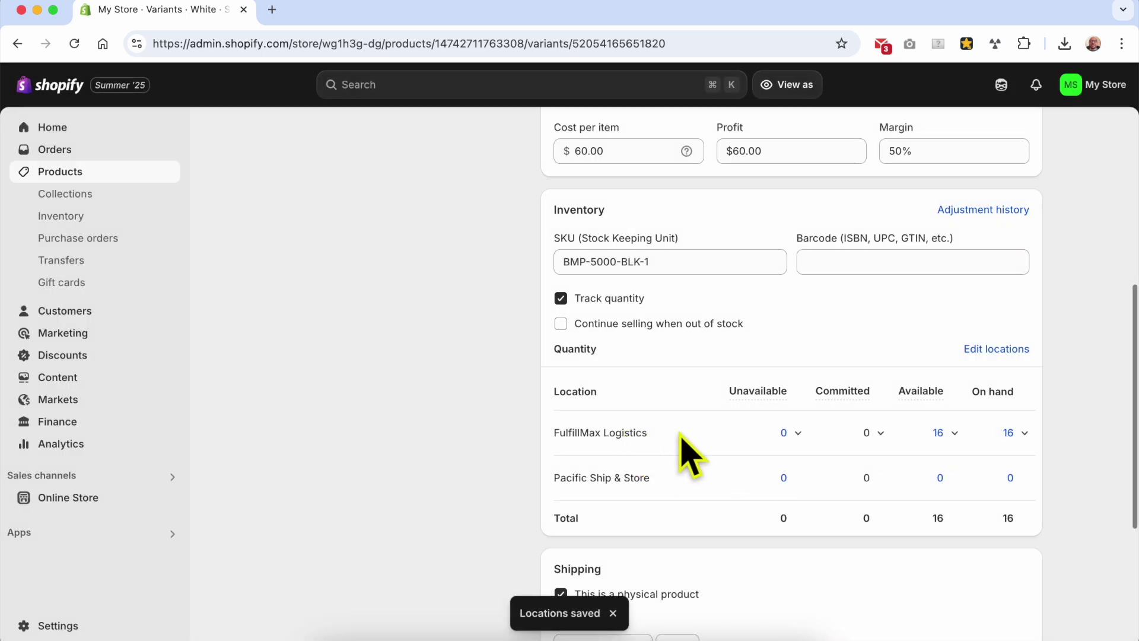
{"action": "triple_click", "coordinate": [681, 434]}
- Highlight the Pacific Ship & Store and FulfillMax Logistics rows in the Inventory table
{"action": "triple_click", "coordinate": [675, 478]}
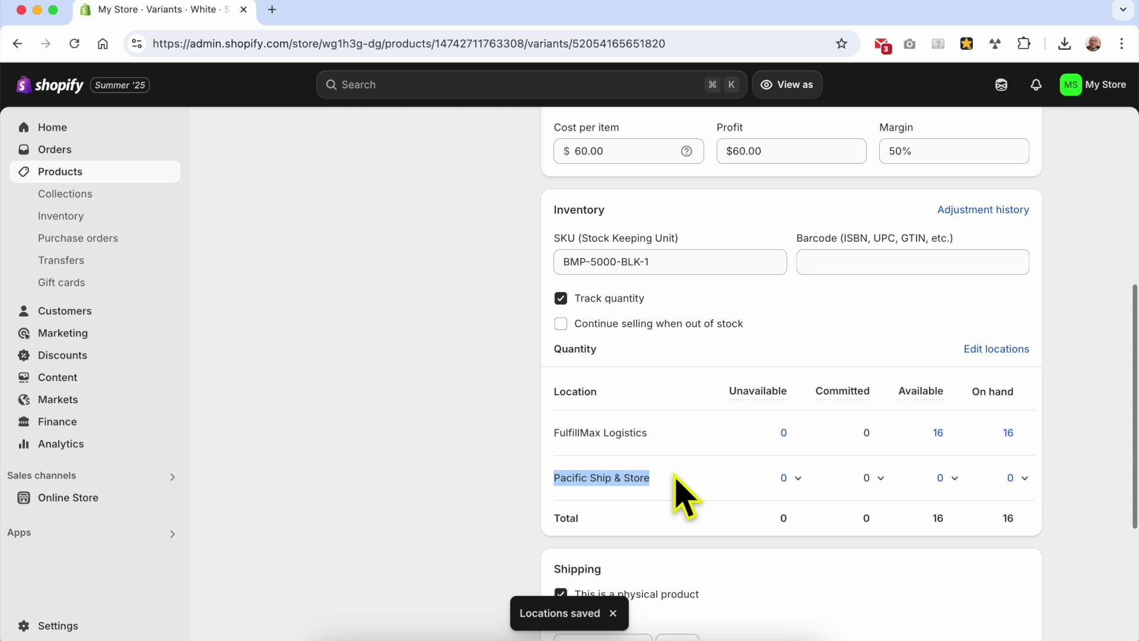
{"action": "left_click", "coordinate": [677, 435]}
{"action": "triple_click", "coordinate": [677, 434]}
{"action": "triple_click", "coordinate": [676, 479]}
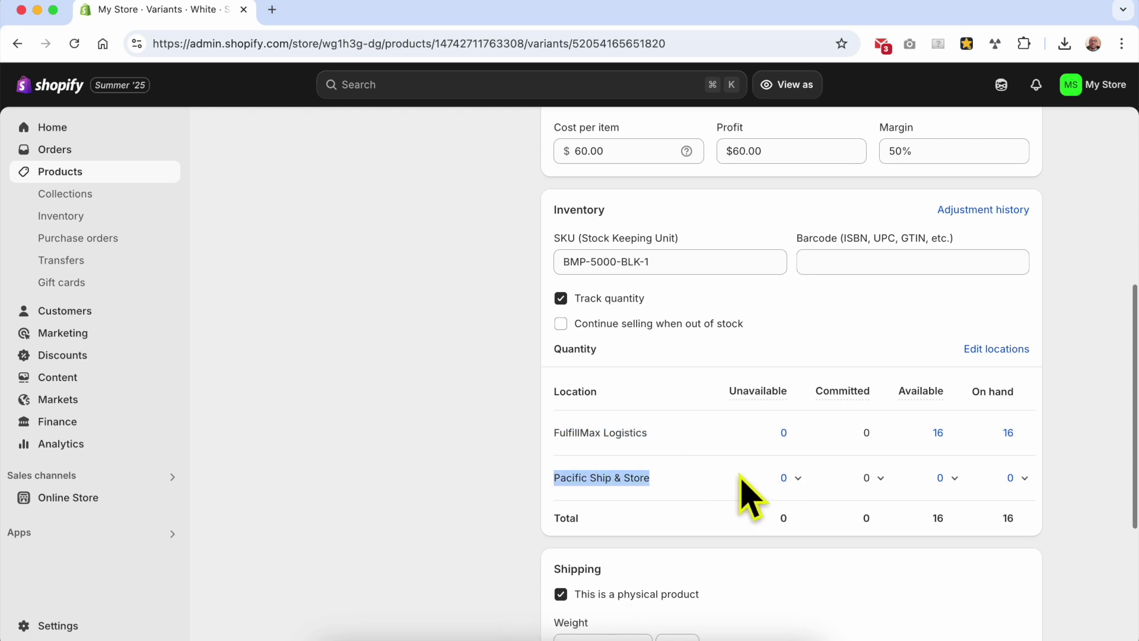
{"action": "triple_click", "coordinate": [679, 444]}
{"action": "left_click", "coordinate": [679, 445]}
{"action": "triple_click", "coordinate": [679, 445]}
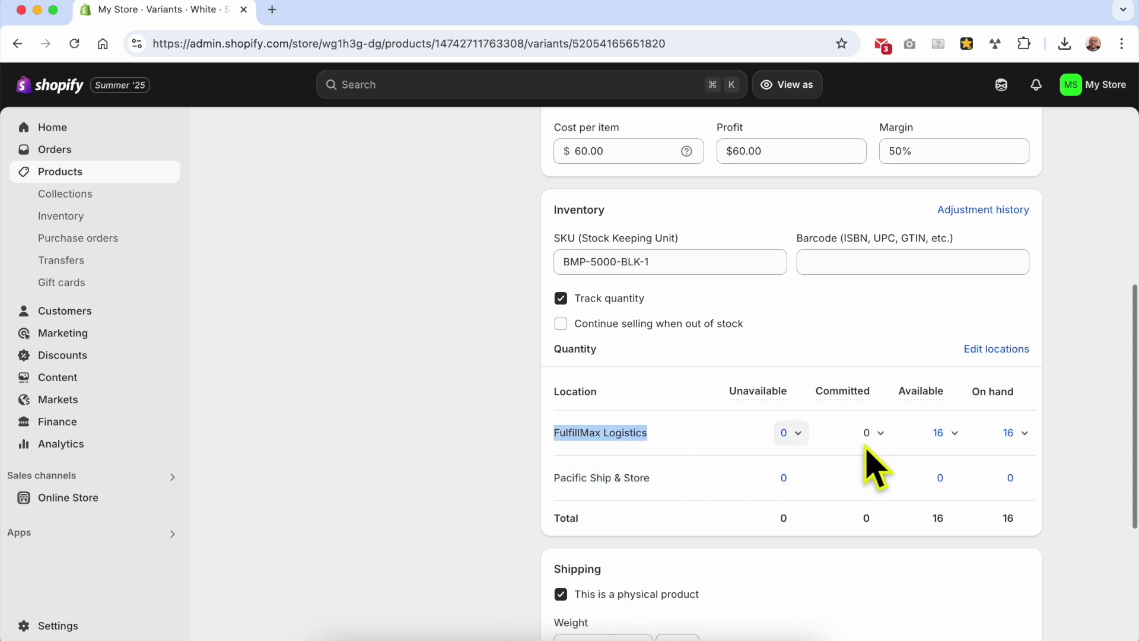
- Add 10 units as Received to the White variant's available stock at Pacific Ship & Store
{"action": "mouse_move", "coordinate": [923, 451]}
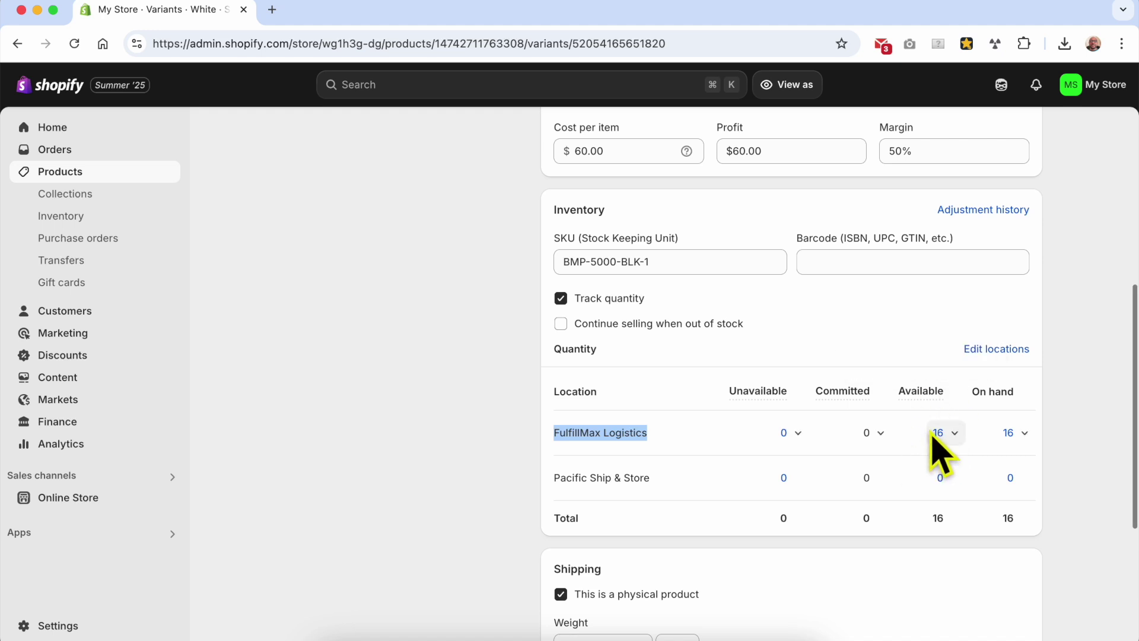
{"action": "left_click", "coordinate": [948, 480]}
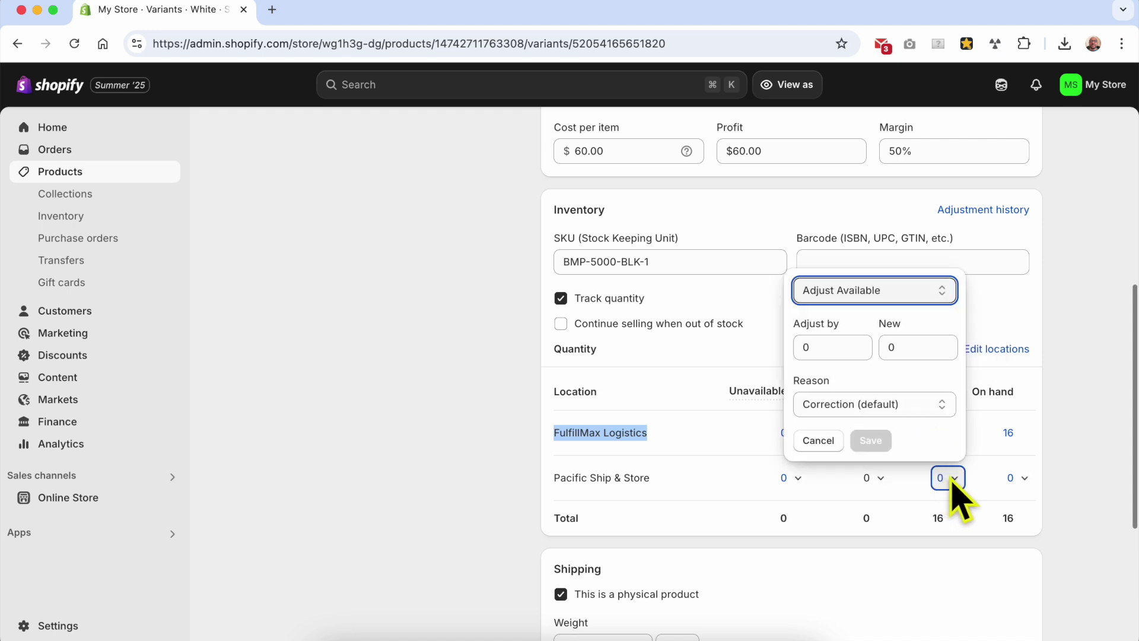
{"action": "triple_click", "coordinate": [669, 491]}
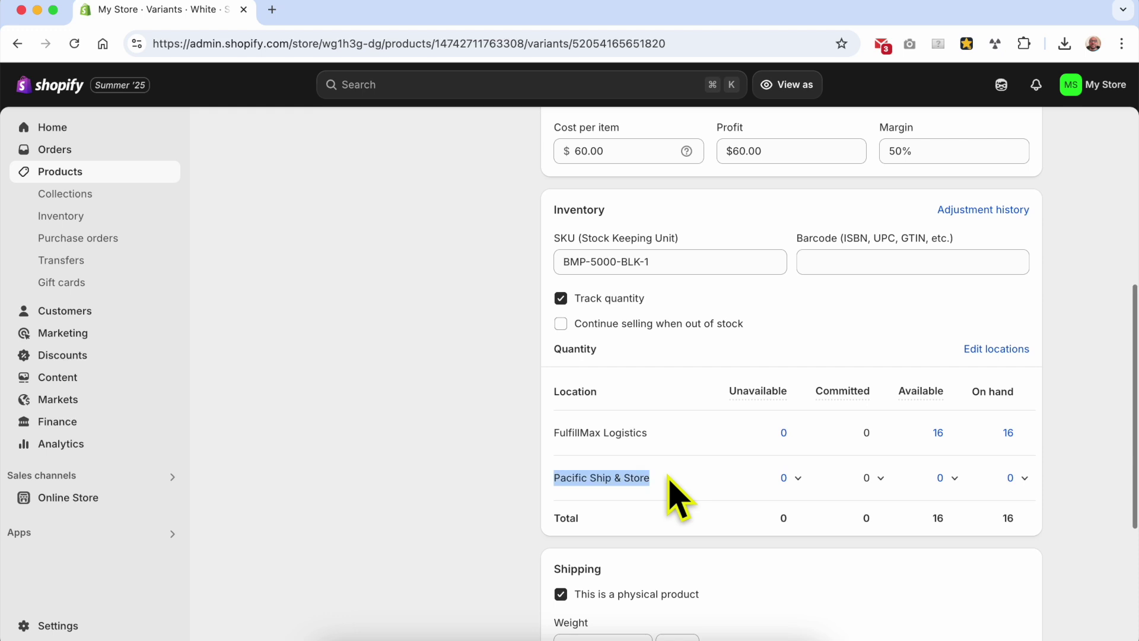
{"action": "left_click", "coordinate": [949, 481]}
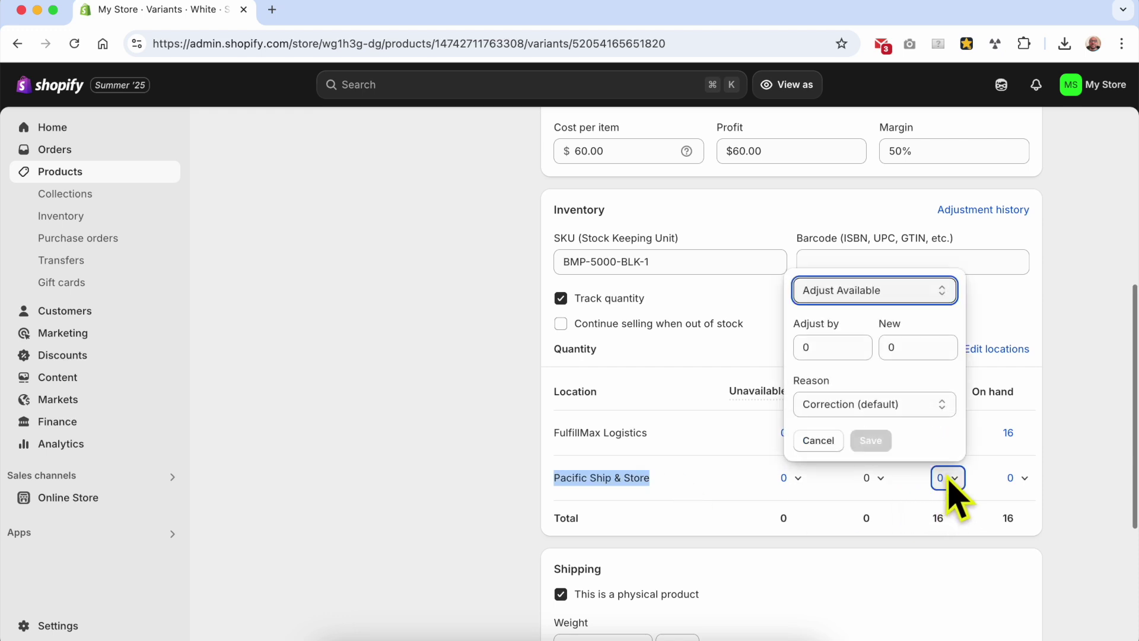
{"action": "left_click", "coordinate": [837, 348]}
{"action": "left_click", "coordinate": [854, 293]}
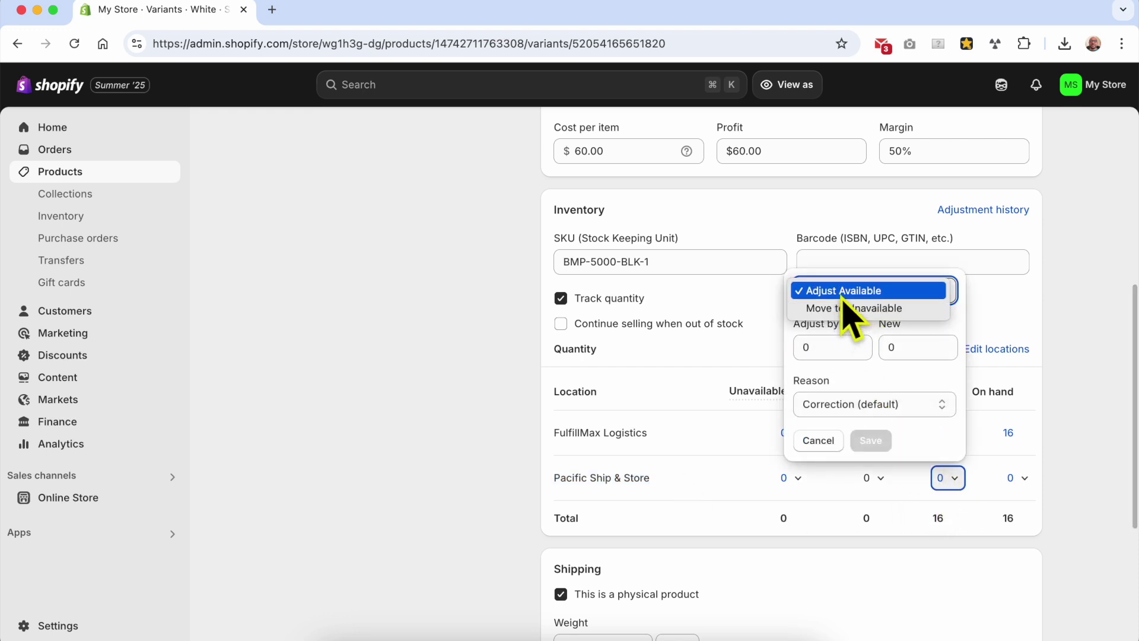
{"action": "left_click", "coordinate": [868, 327]}
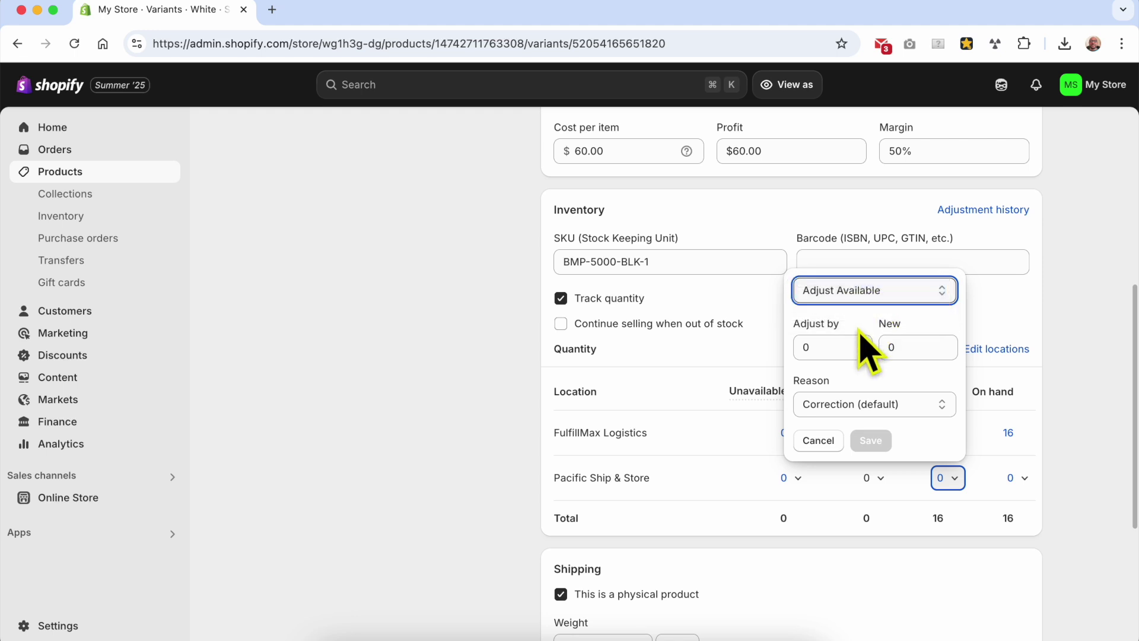
{"action": "left_click", "coordinate": [843, 350]}
{"action": "type", "text": "10"}
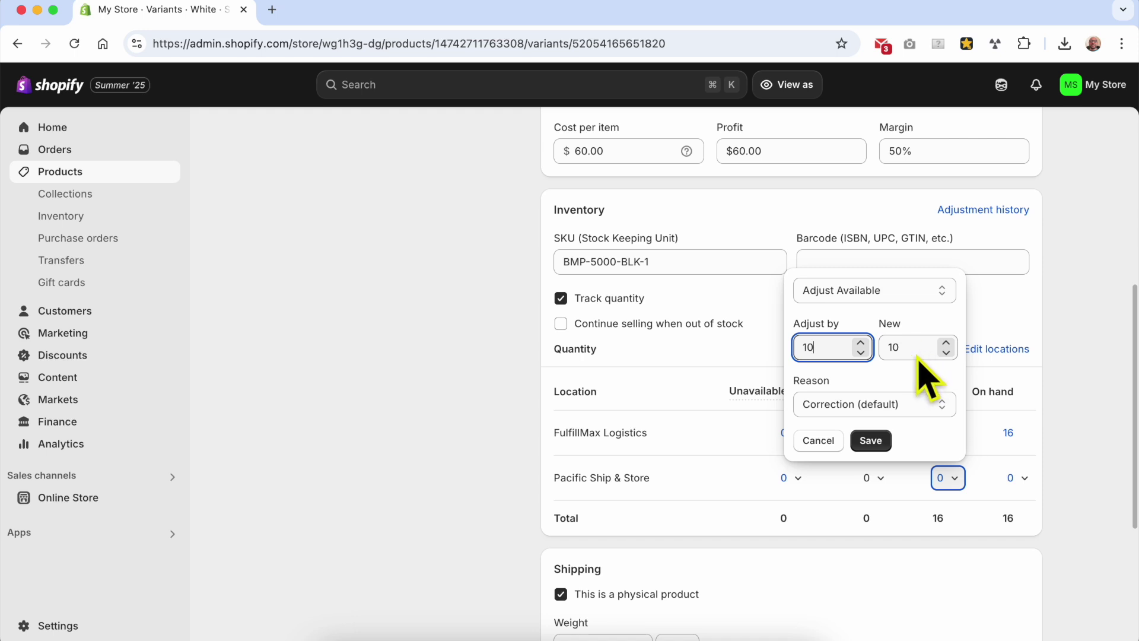
{"action": "left_click", "coordinate": [870, 407]}
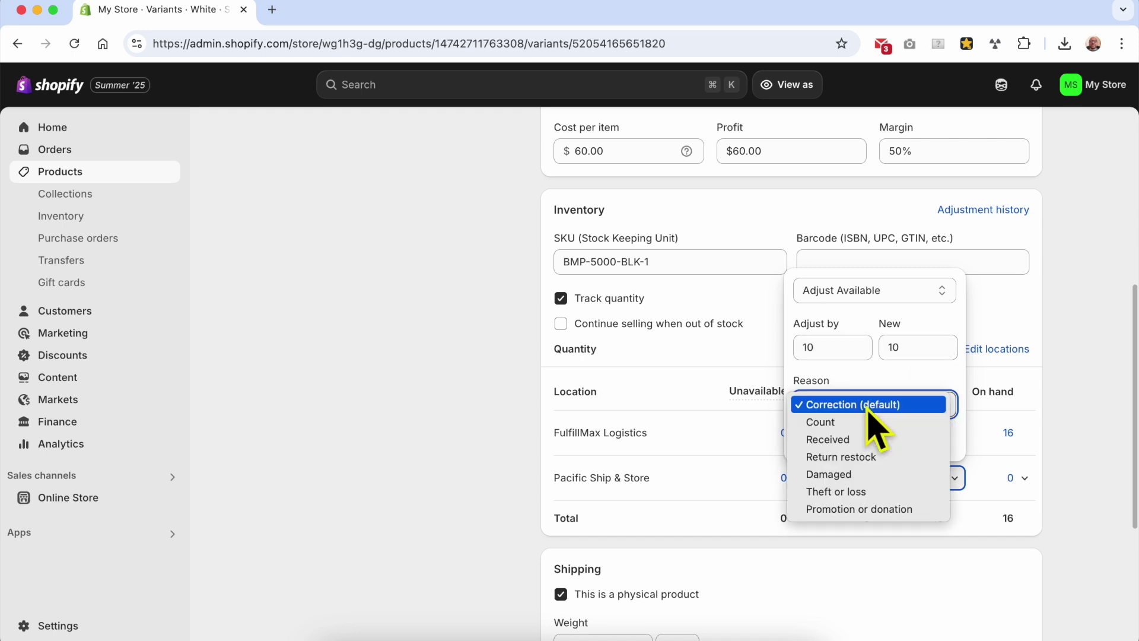
{"action": "left_click", "coordinate": [888, 442]}
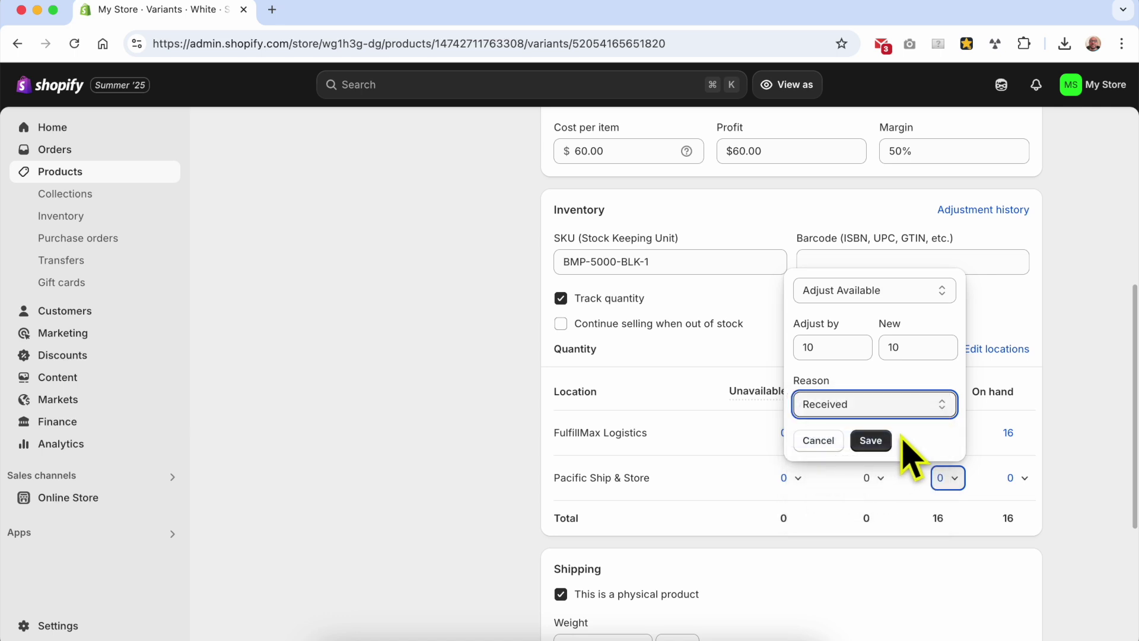
{"action": "left_click", "coordinate": [883, 439]}
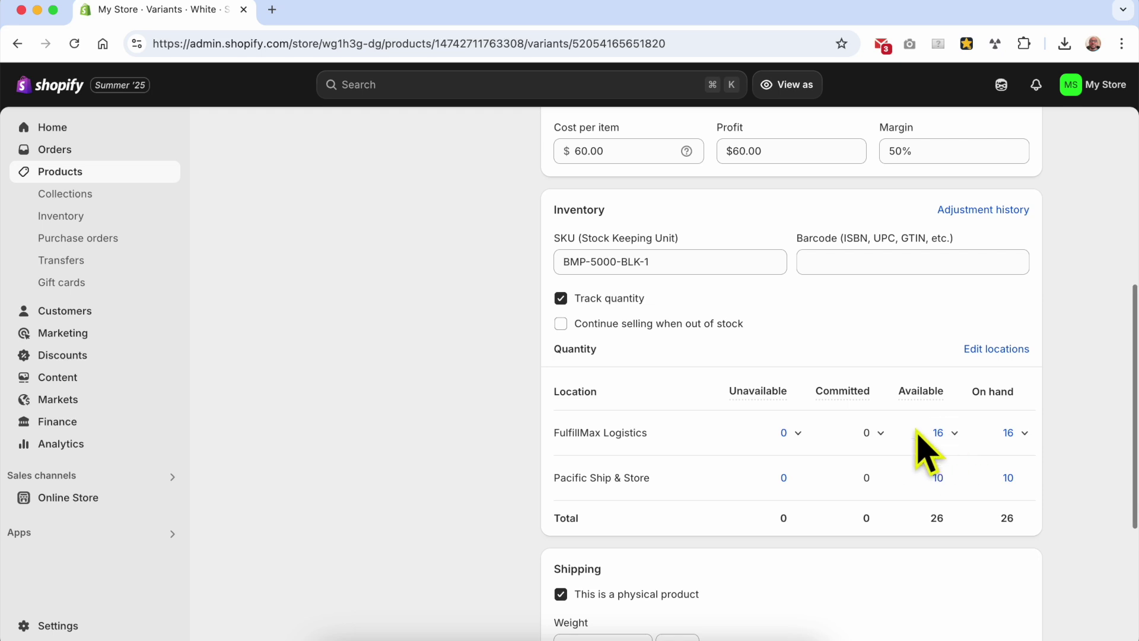
- Point out both location rows, then return to the variant list and open the Black variant
{"action": "triple_click", "coordinate": [682, 437]}
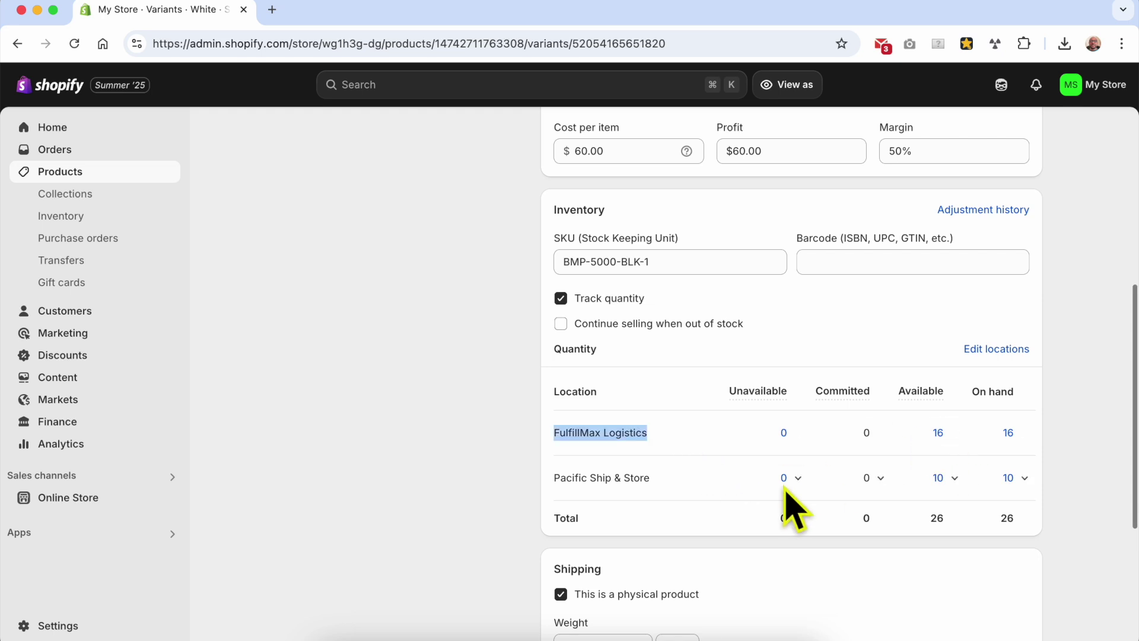
{"action": "triple_click", "coordinate": [680, 482]}
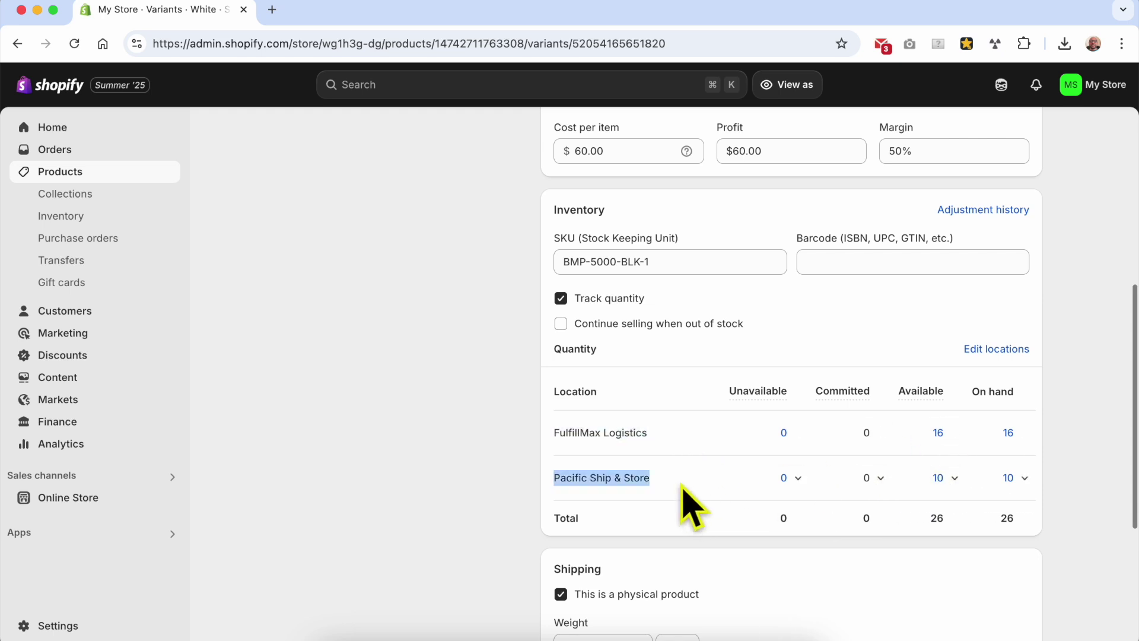
{"action": "left_click", "coordinate": [974, 549]}
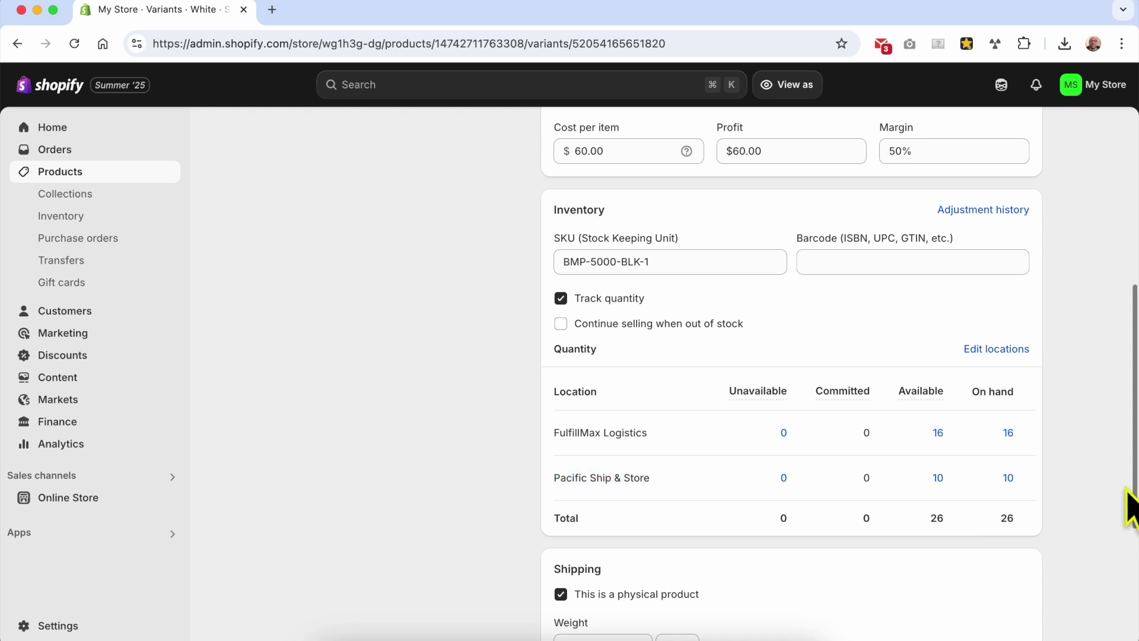
{"action": "scroll", "coordinate": [802, 335], "scroll_direction": "up", "scroll_amount": 6}
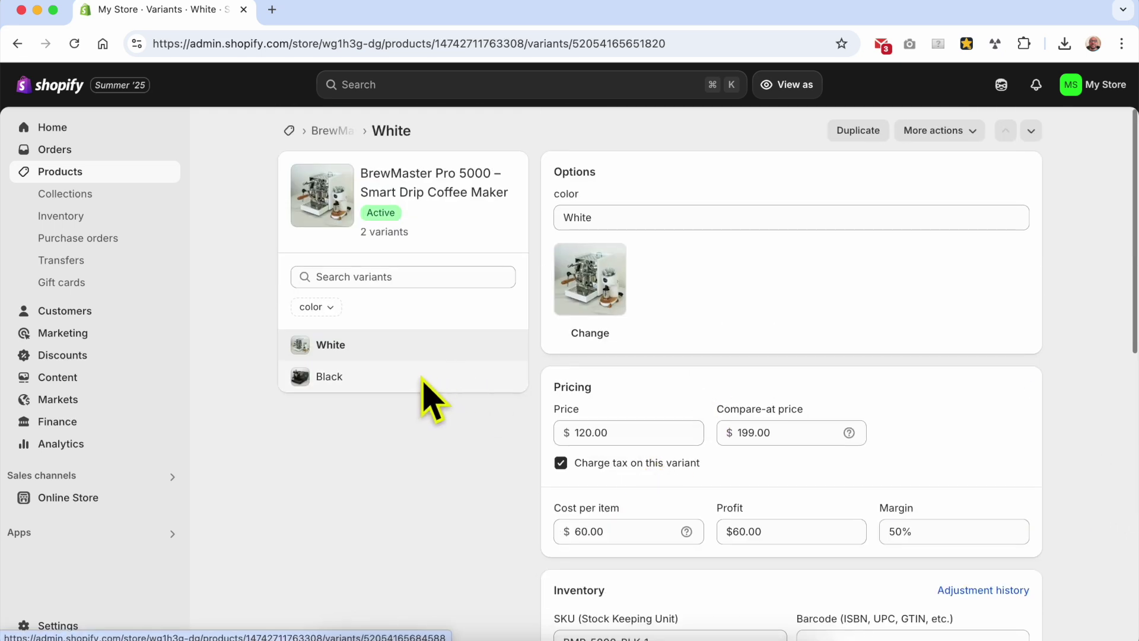
{"action": "left_click", "coordinate": [372, 374]}
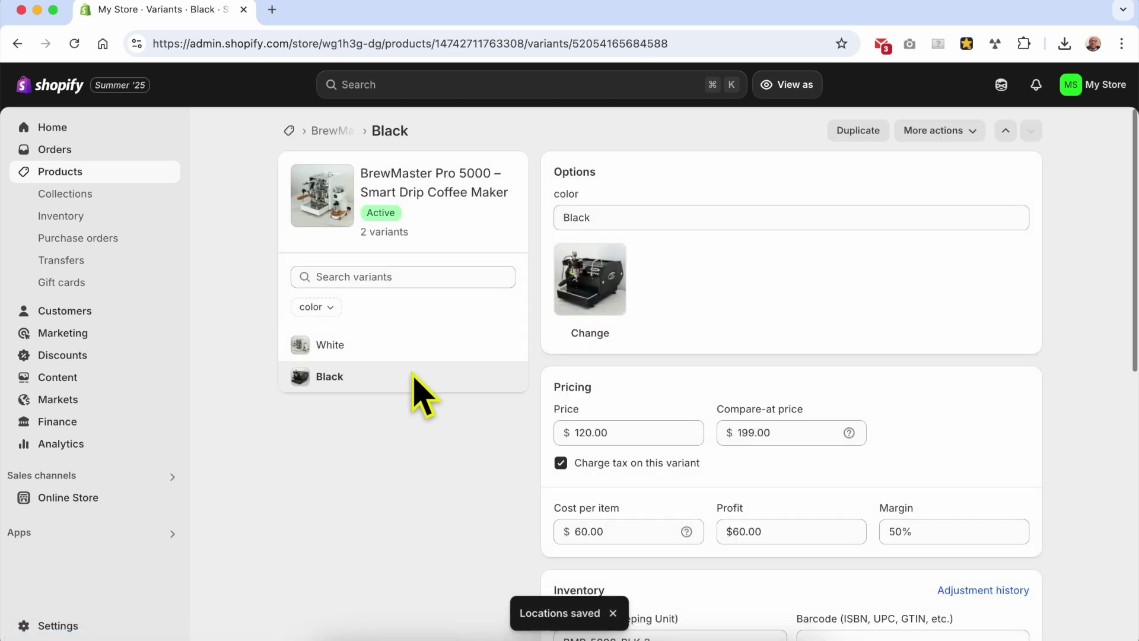
- Add Pacific Ship & Store as a stocking location for the Black variant
{"action": "scroll", "coordinate": [826, 409], "scroll_direction": "down", "scroll_amount": 4}
{"action": "scroll", "coordinate": [827, 408], "scroll_direction": "down", "scroll_amount": 3}
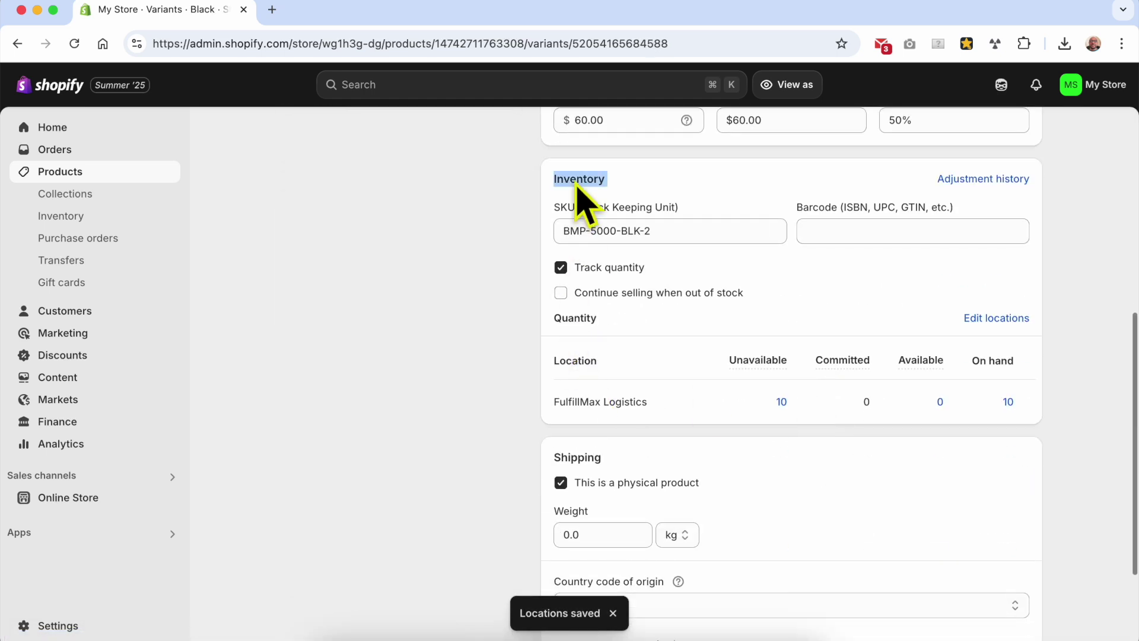
{"action": "left_click", "coordinate": [998, 319]}
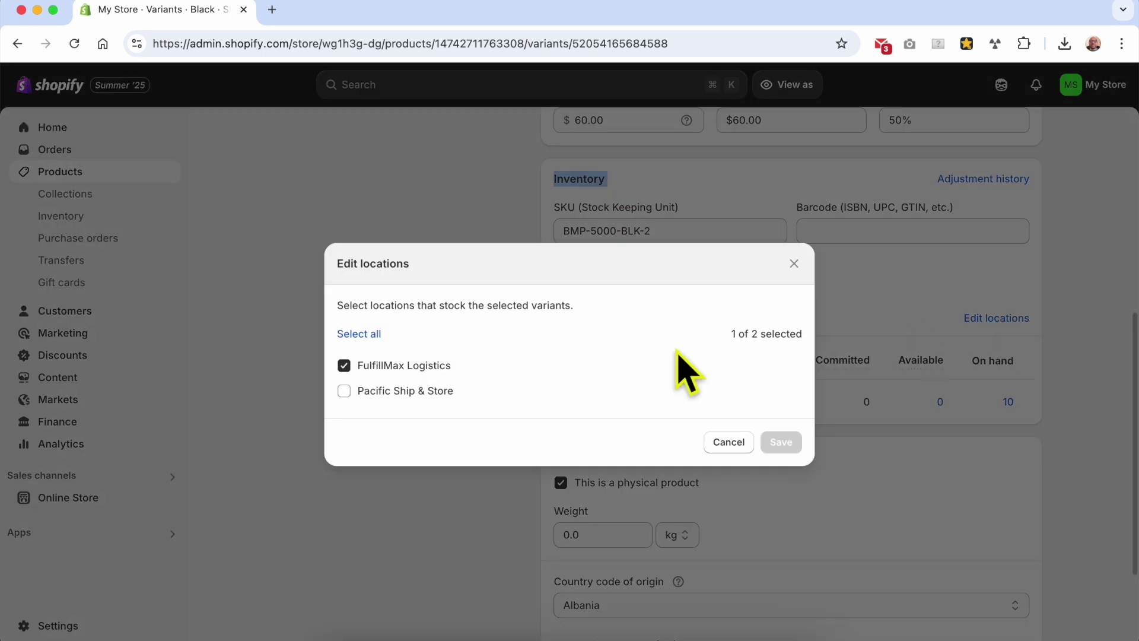
{"action": "left_click", "coordinate": [392, 390]}
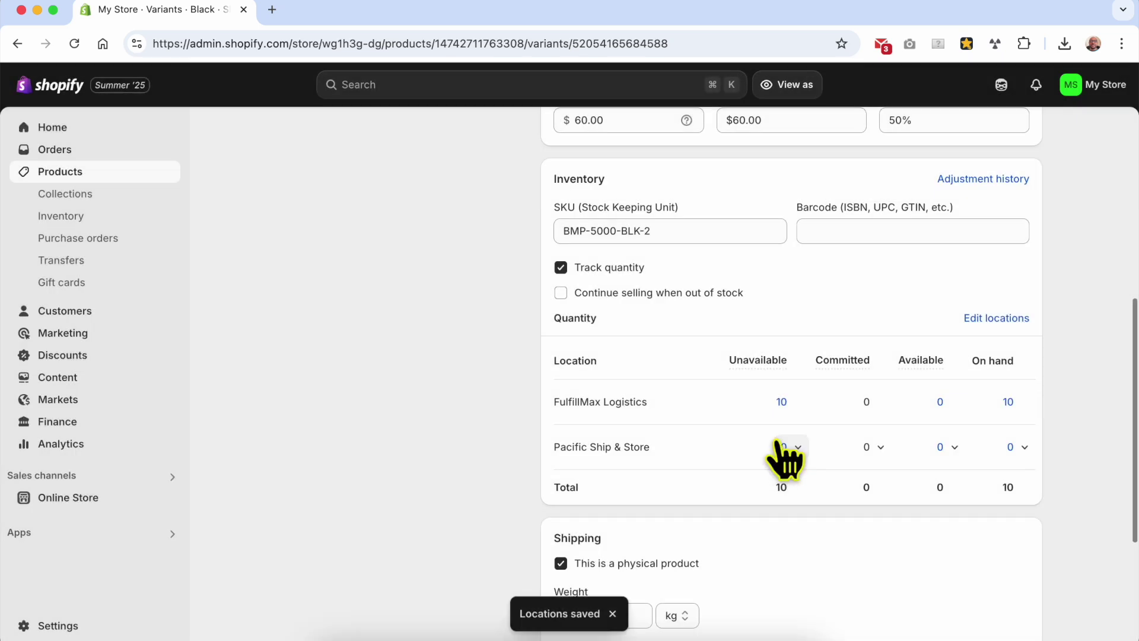
- Inspect Pacific Ship & Store's available-quantity adjustment types and close it without changes
{"action": "left_click", "coordinate": [949, 449]}
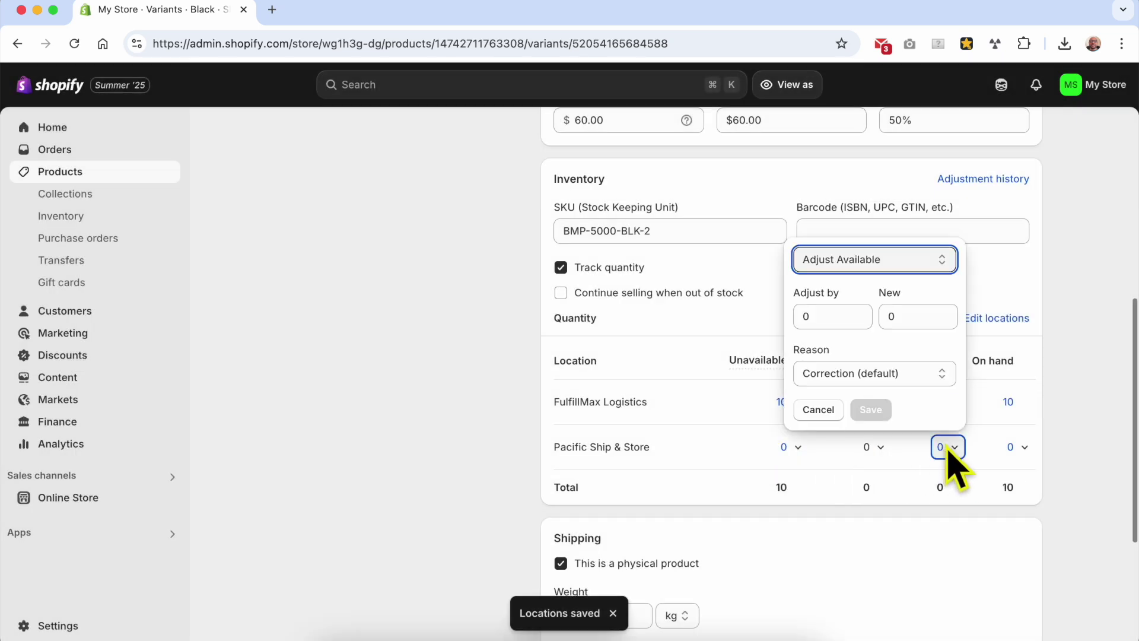
{"action": "left_click", "coordinate": [859, 266]}
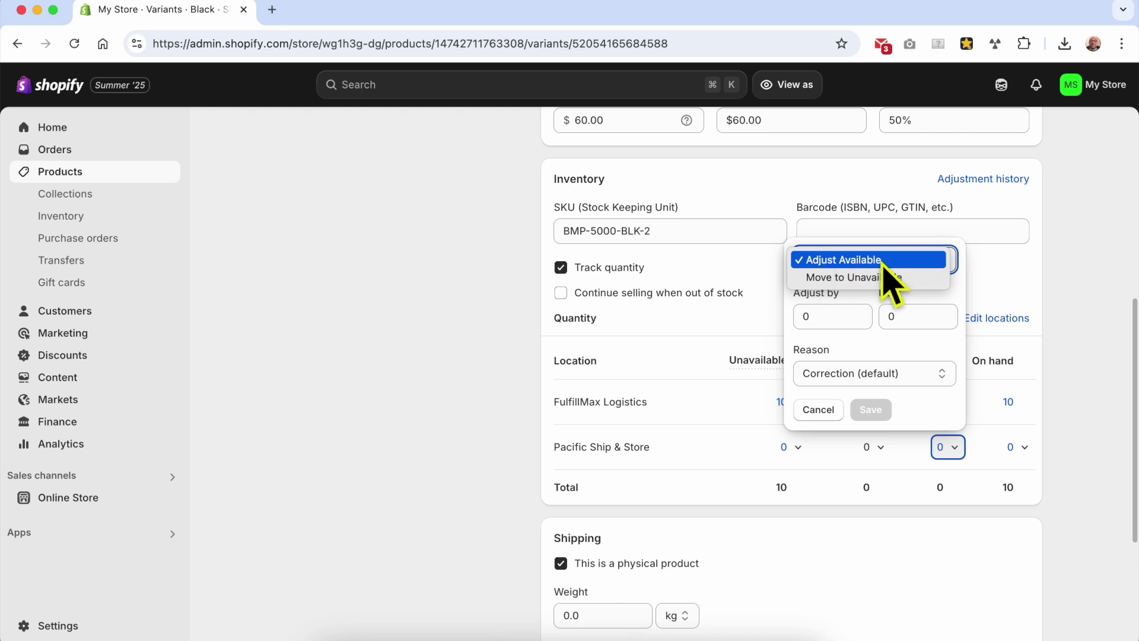
{"action": "left_click", "coordinate": [873, 261]}
{"action": "left_click", "coordinate": [880, 267]}
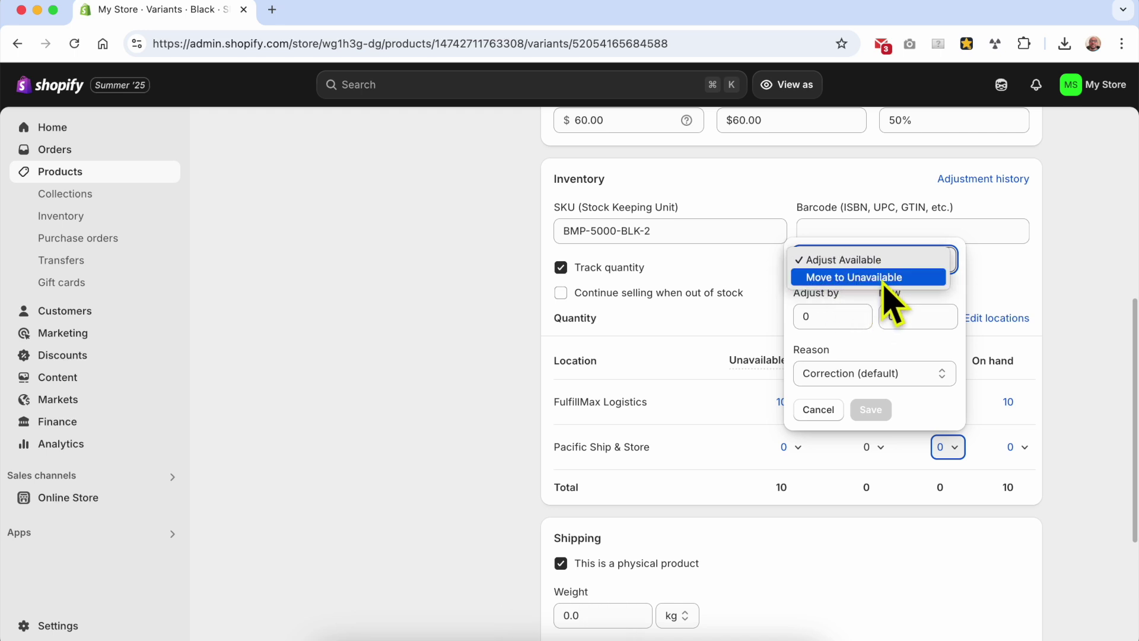
{"action": "left_click", "coordinate": [887, 261]}
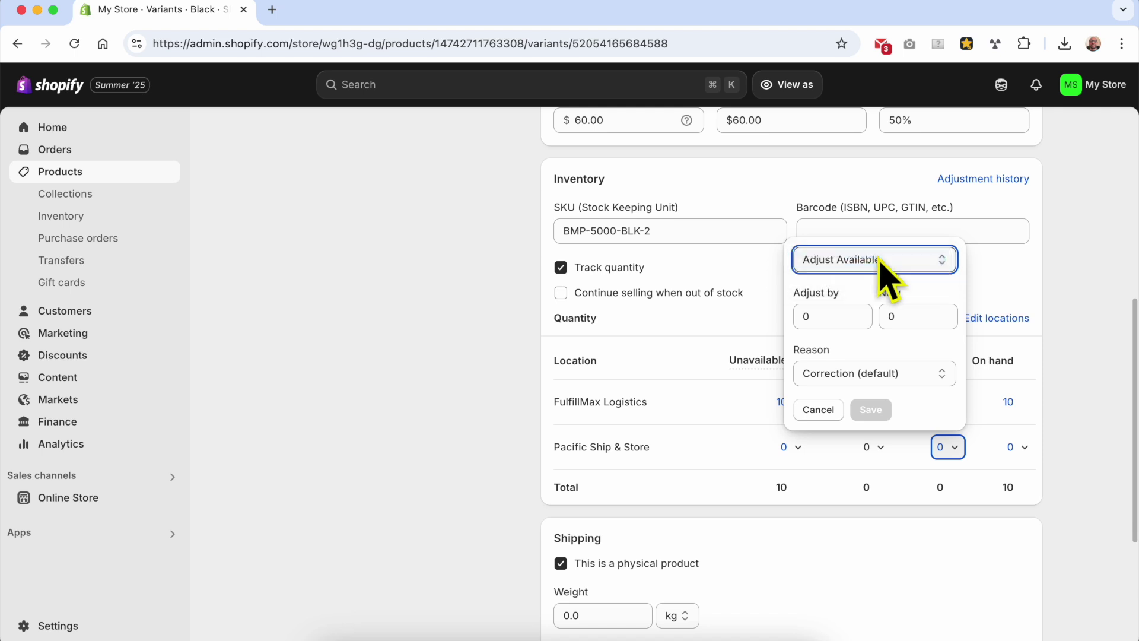
{"action": "left_click", "coordinate": [783, 420]}
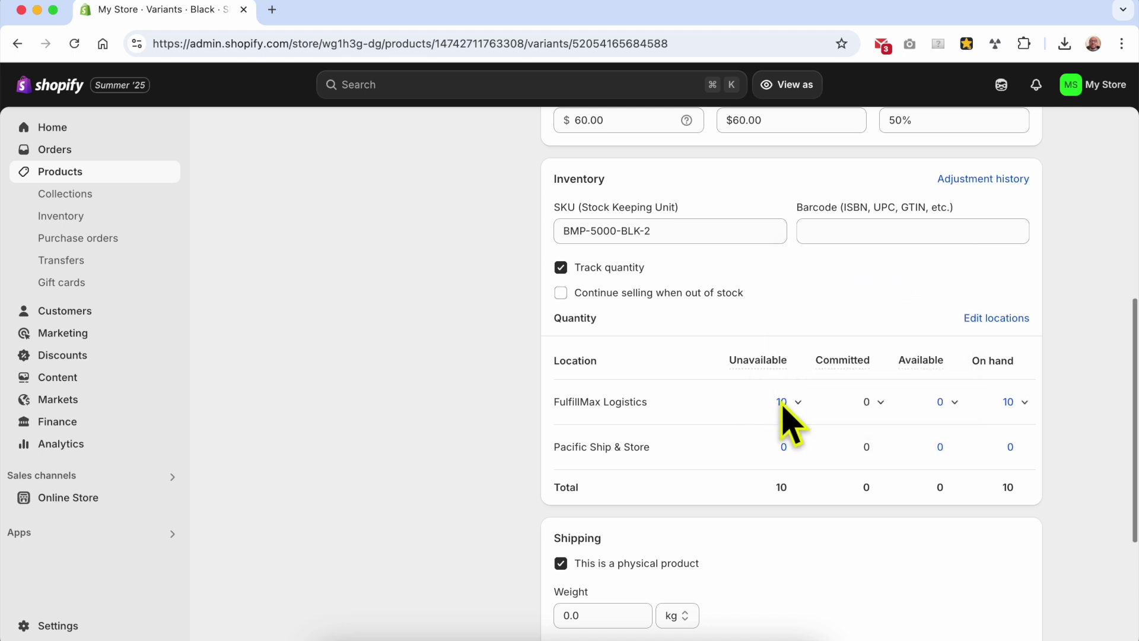
- Add 10 units to the Black variant's available stock at FulfillMax Logistics
{"action": "left_click", "coordinate": [948, 403]}
{"action": "left_click", "coordinate": [853, 506]}
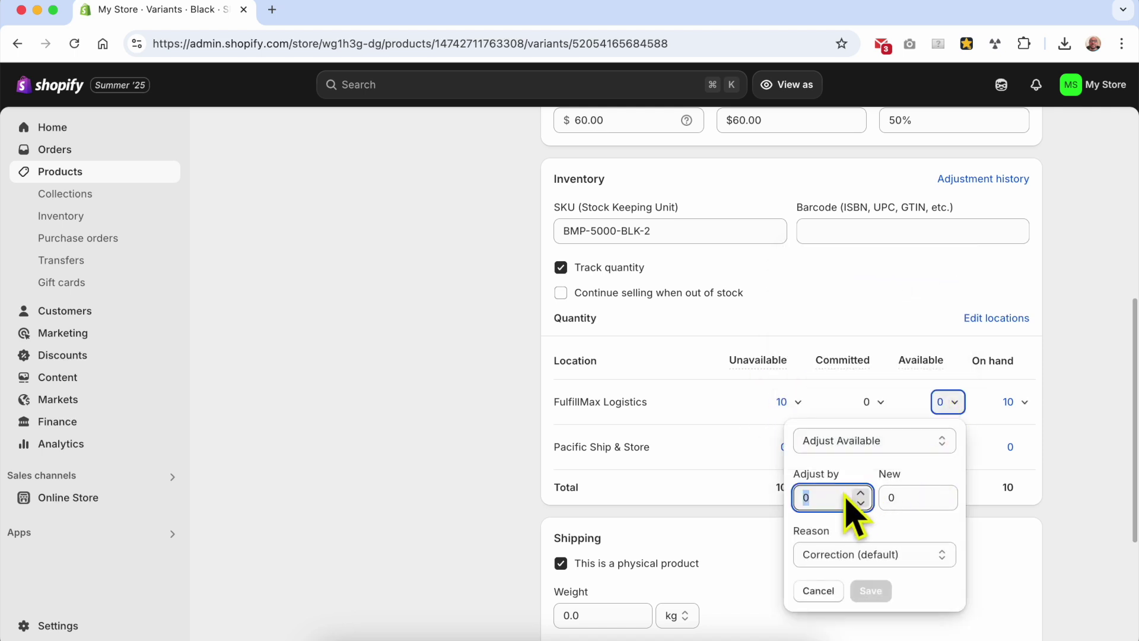
{"action": "type", "text": "1"}
{"action": "left_click", "coordinate": [870, 591]}
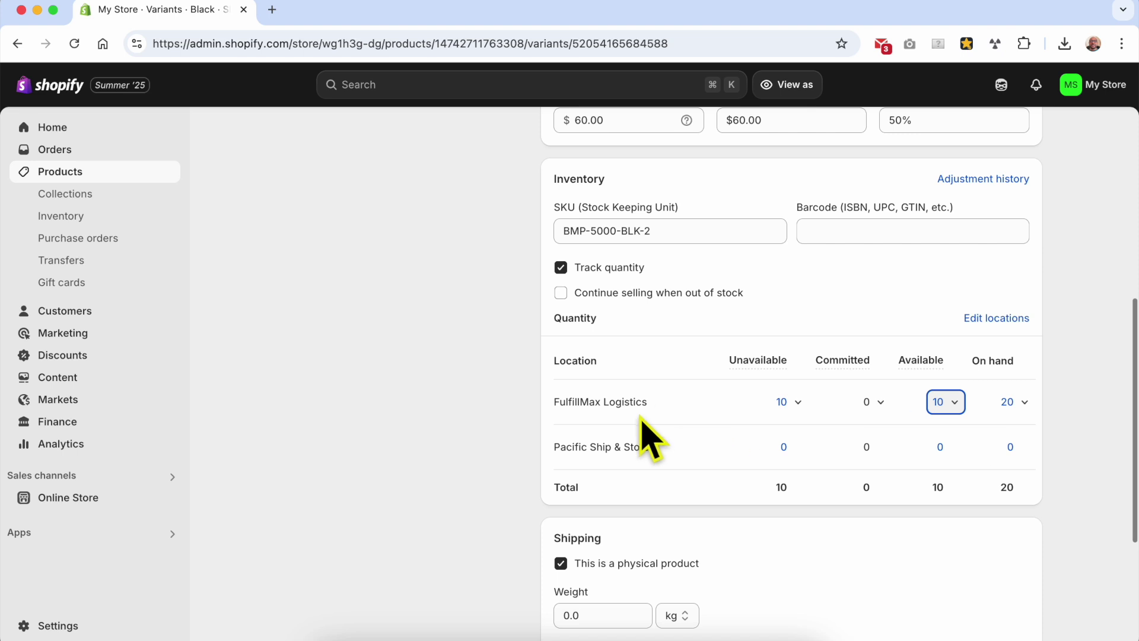
{"action": "triple_click", "coordinate": [682, 407]}
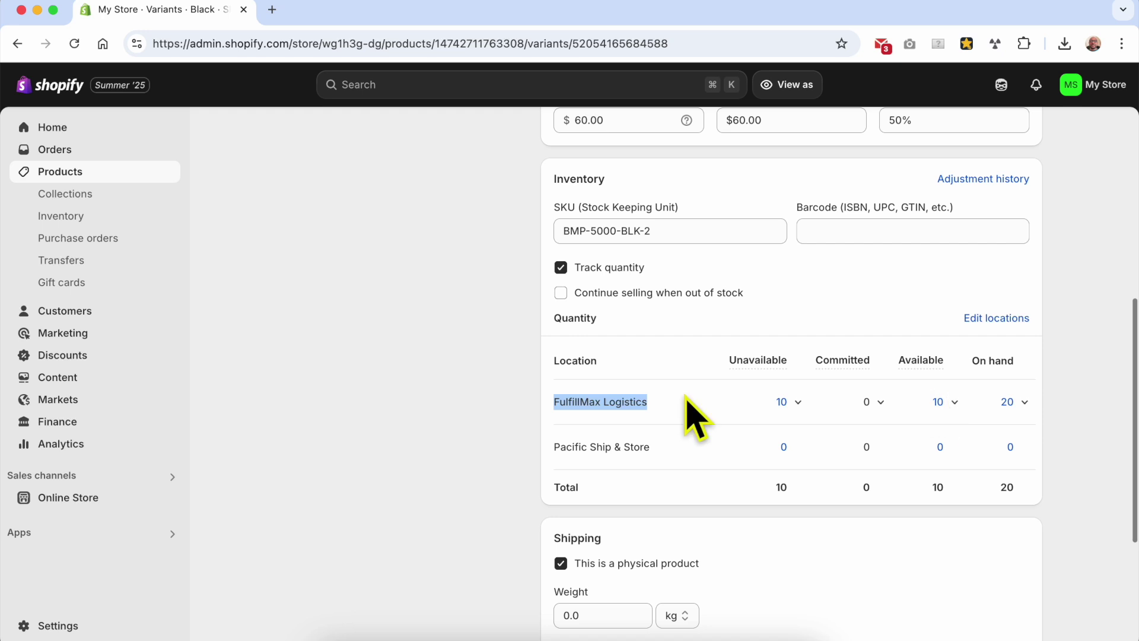
- Move 10 FulfillMax Logistics units to Unavailable with a reason, leaving 20 unavailable
{"action": "left_click", "coordinate": [946, 404]}
{"action": "left_click", "coordinate": [843, 501]}
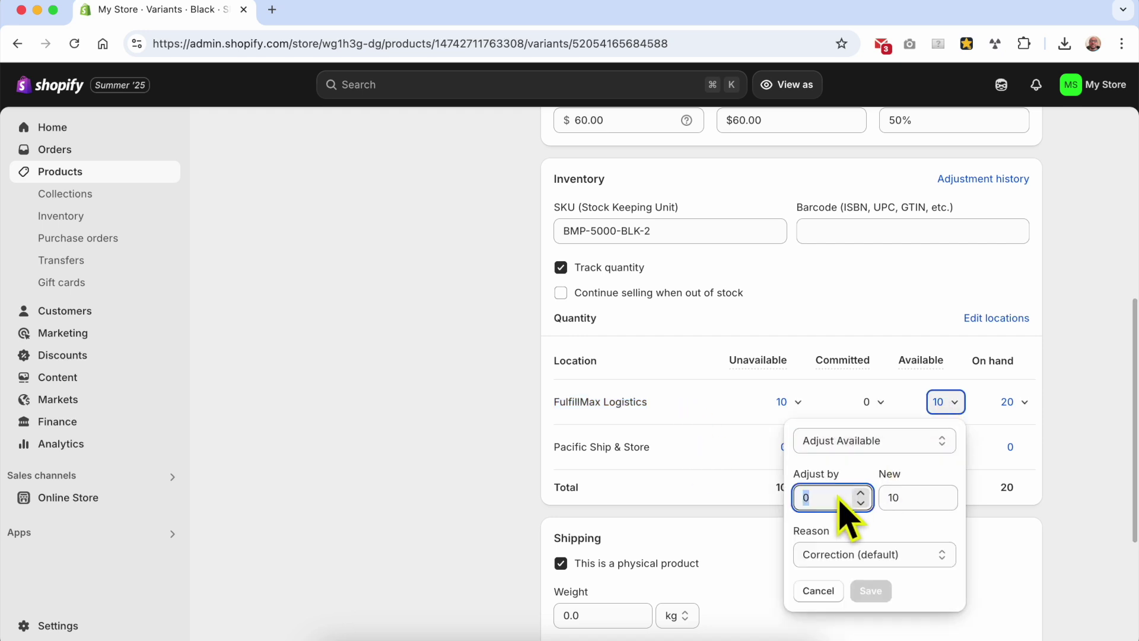
{"action": "left_click", "coordinate": [859, 445]}
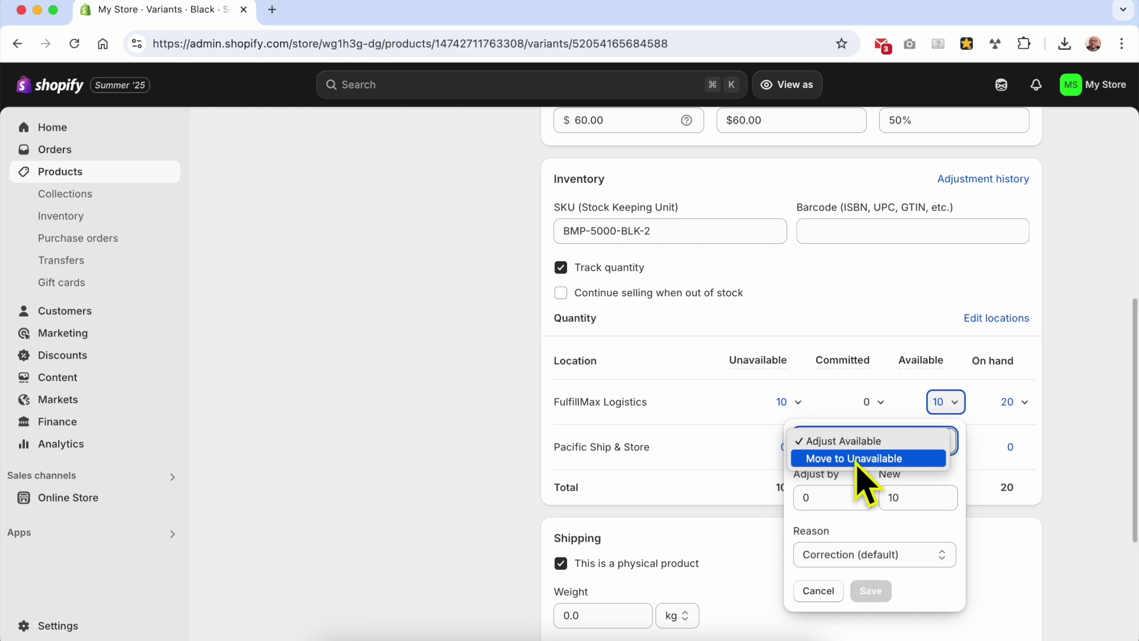
{"action": "left_click", "coordinate": [856, 459]}
{"action": "left_click", "coordinate": [830, 500]}
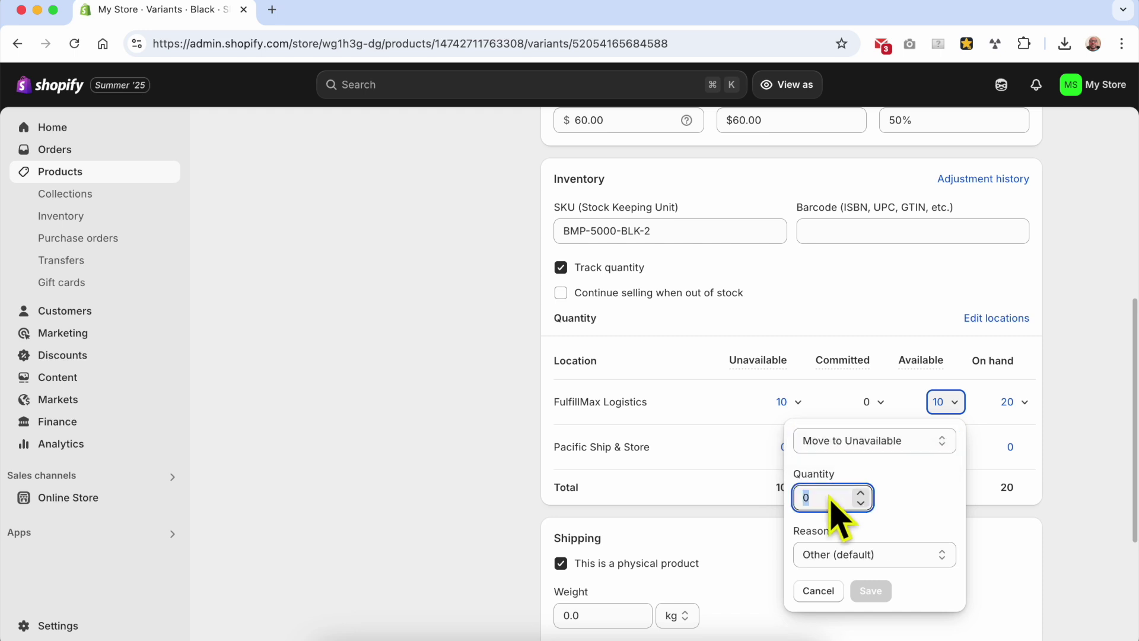
{"action": "type", "text": "10"}
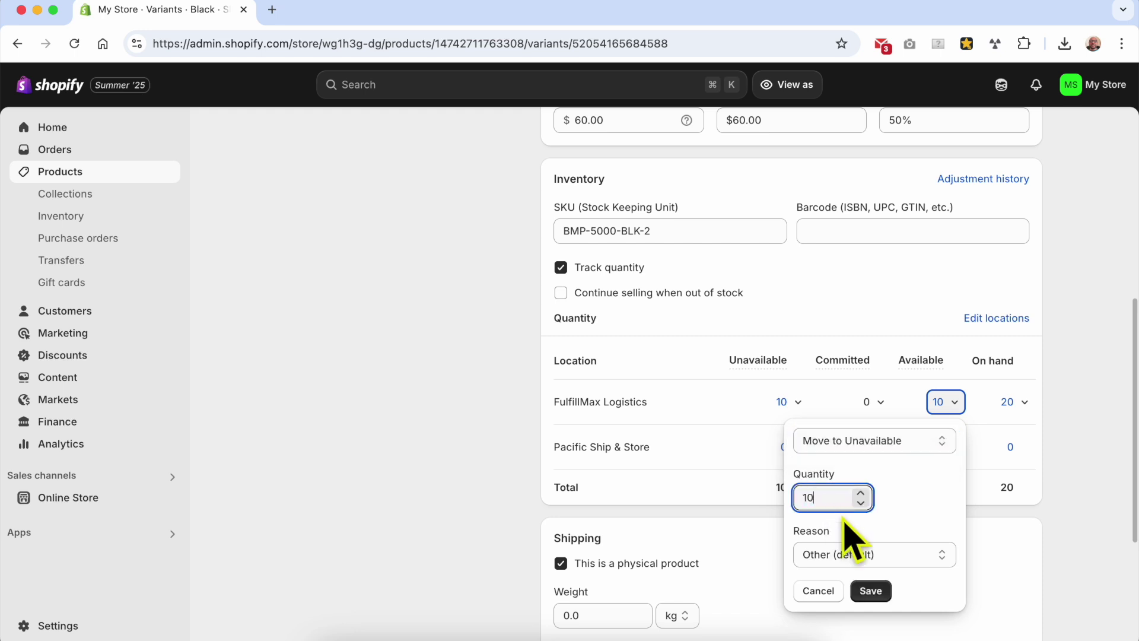
{"action": "left_click", "coordinate": [867, 555]}
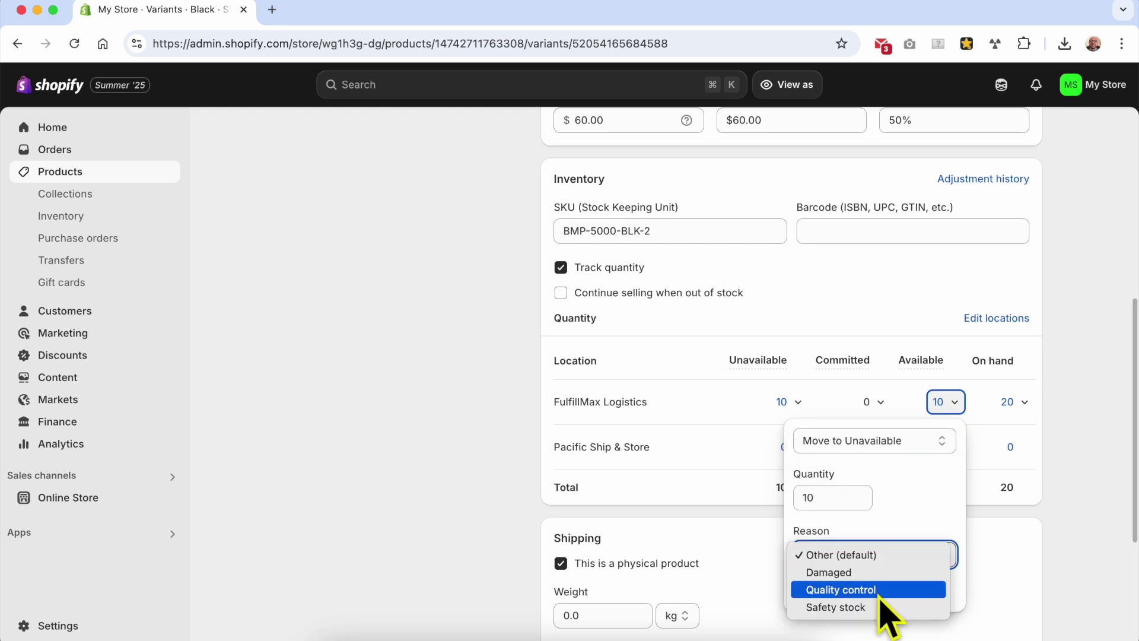
{"action": "left_click", "coordinate": [896, 554]}
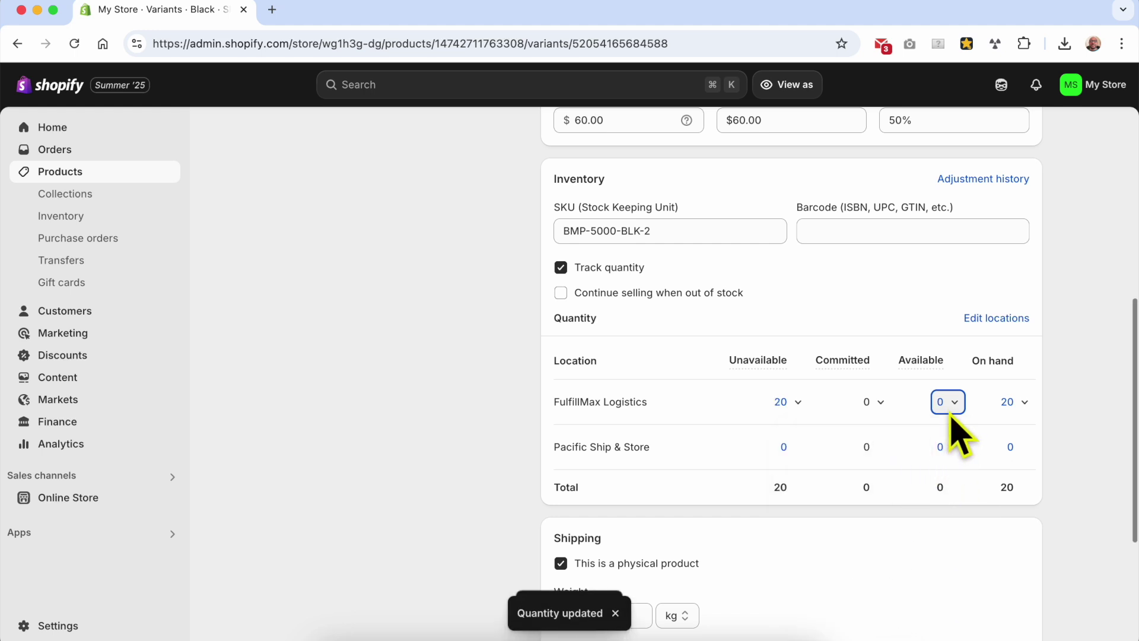
- Add 10 units as Received to the Black variant's available stock at Pacific Ship & Store
{"action": "left_click", "coordinate": [952, 452]}
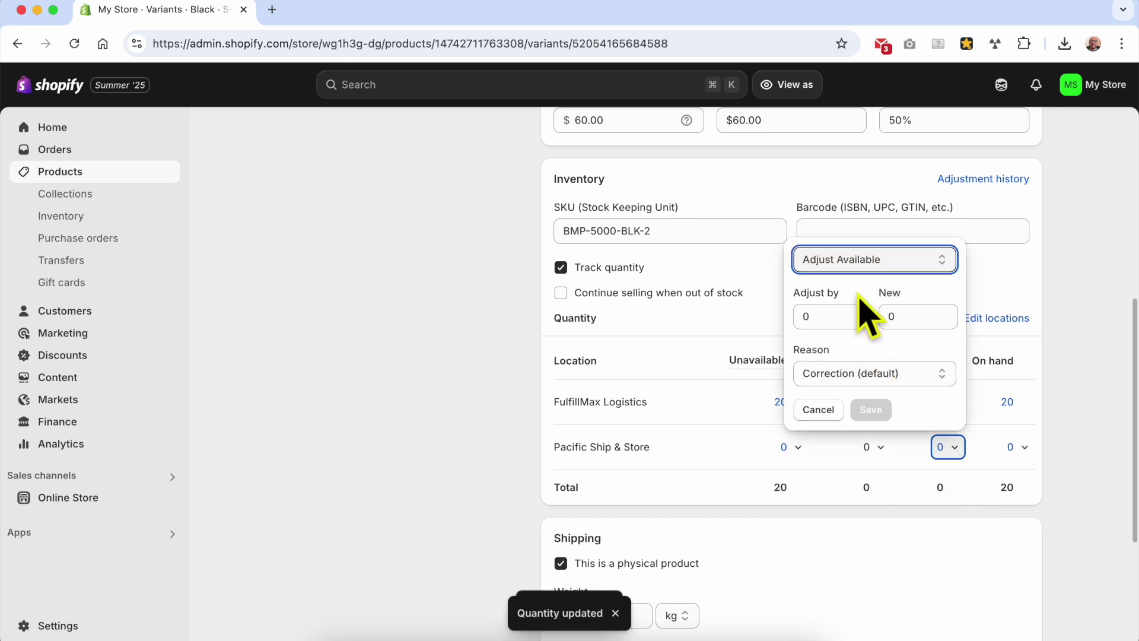
{"action": "left_click", "coordinate": [857, 271]}
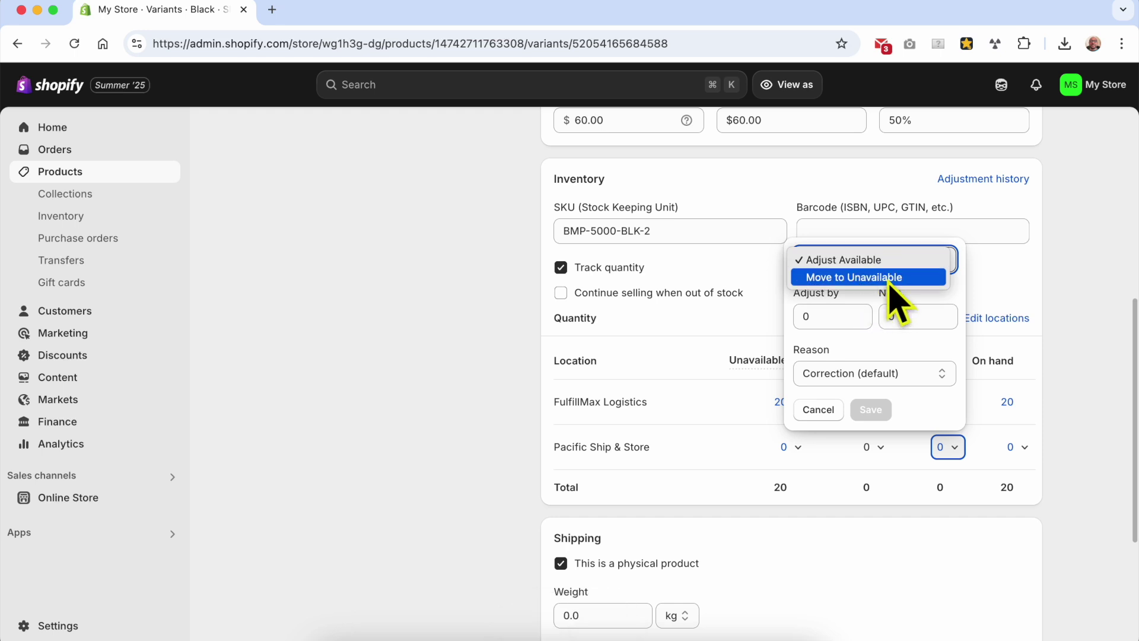
{"action": "left_click", "coordinate": [866, 262]}
{"action": "left_click", "coordinate": [835, 317]}
{"action": "type", "text": "1"}
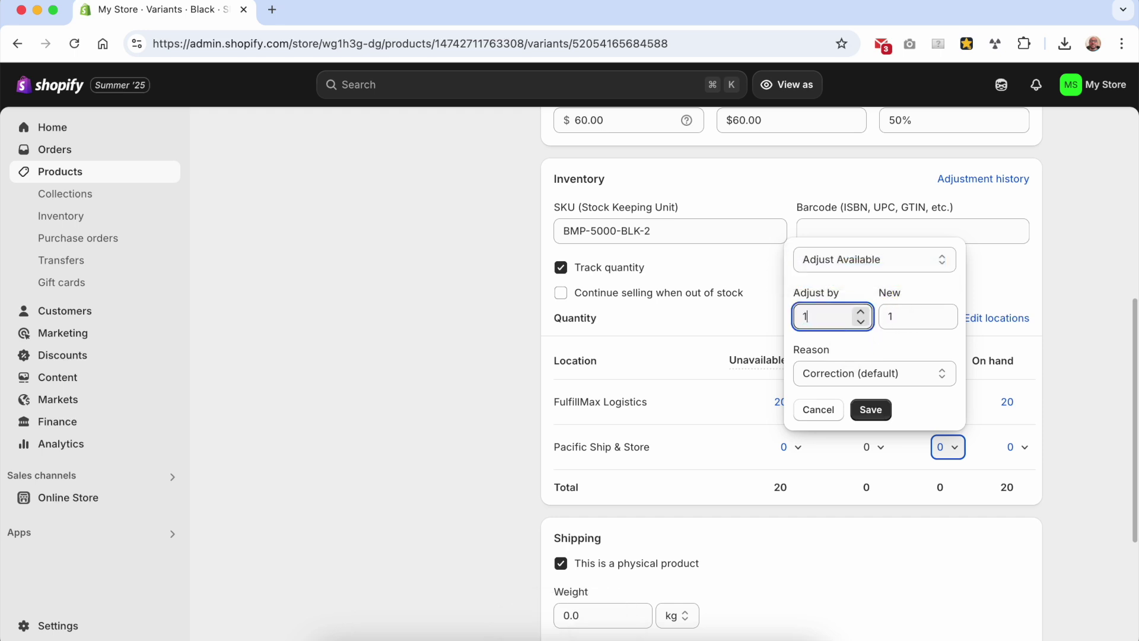
{"action": "type", "text": "0"}
{"action": "left_click", "coordinate": [868, 374]}
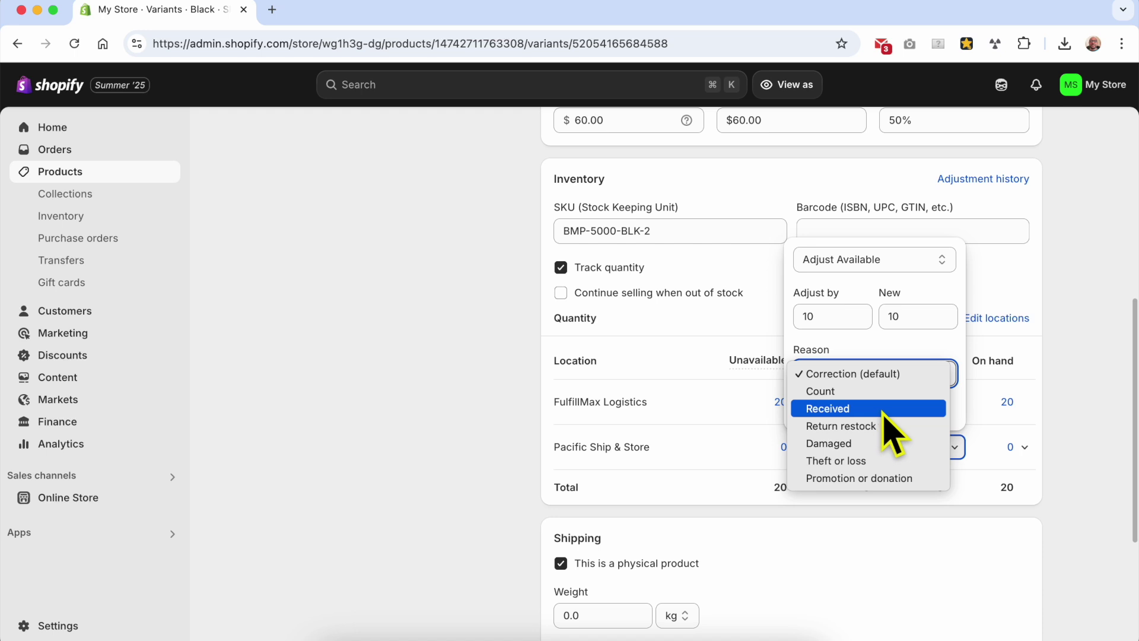
{"action": "left_click", "coordinate": [884, 412]}
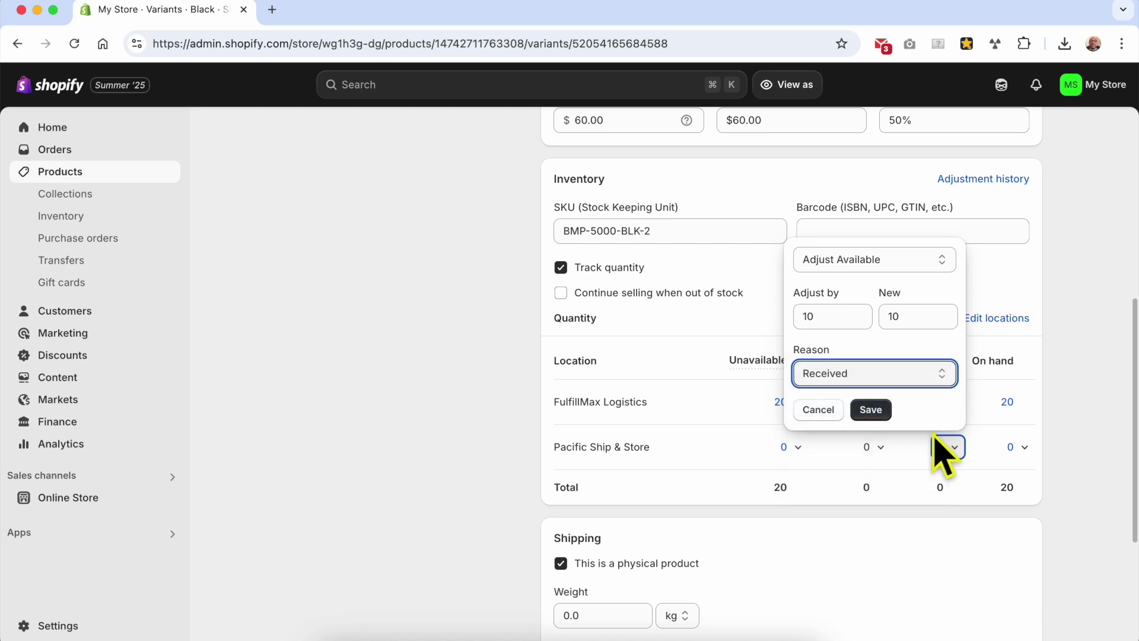
{"action": "left_click", "coordinate": [871, 410]}
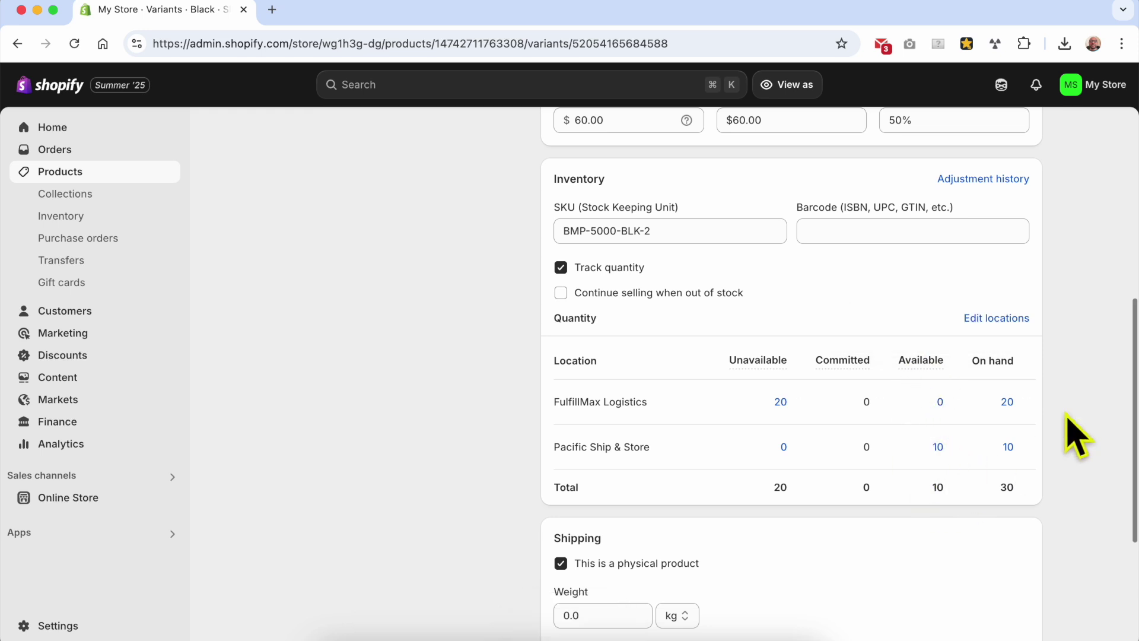
{"action": "scroll", "coordinate": [522, 409], "scroll_direction": "up", "scroll_amount": 7}
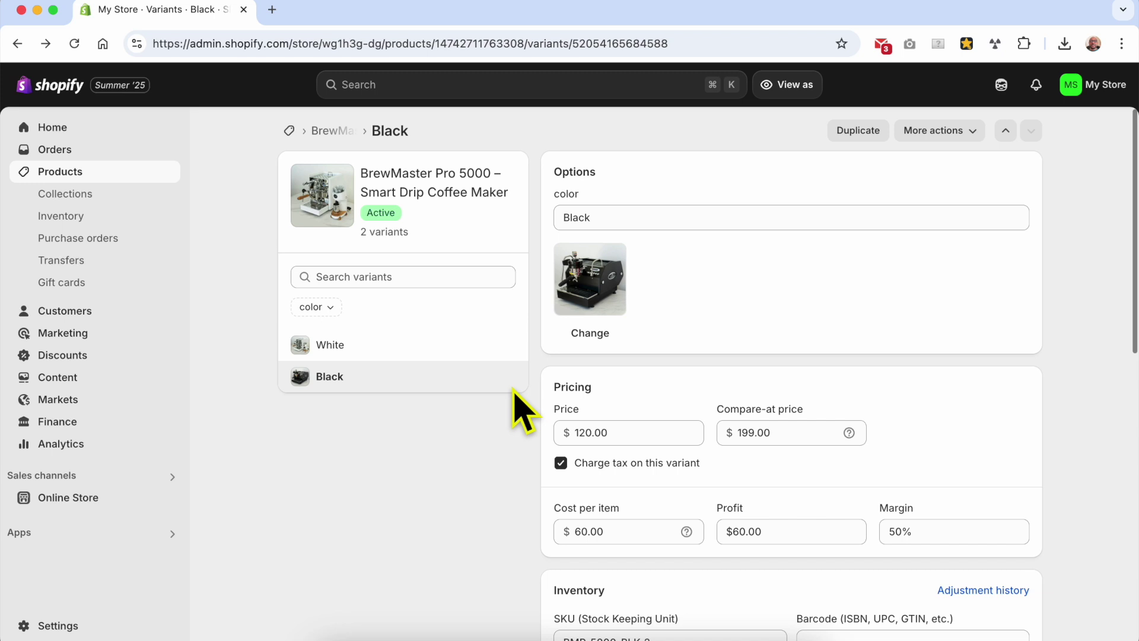
- Start a new product and paste the title 'Thé Vert (Green Tea) Hand Soap - Savon de Marseille' from the notes
{"action": "left_click", "coordinate": [290, 131]}
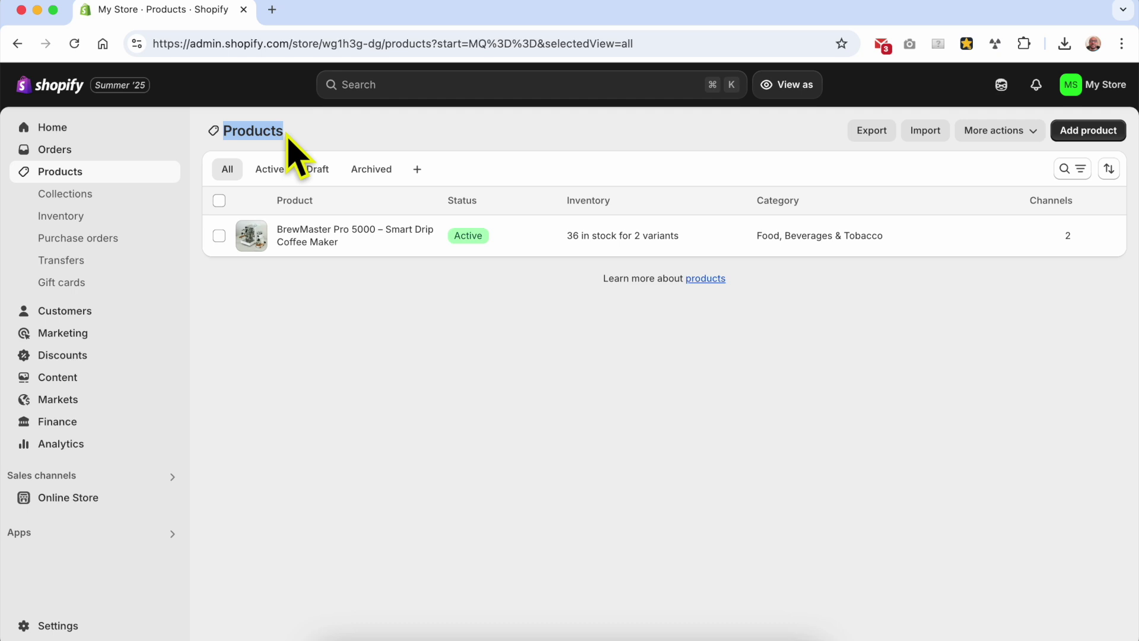
{"action": "left_click", "coordinate": [1089, 131]}
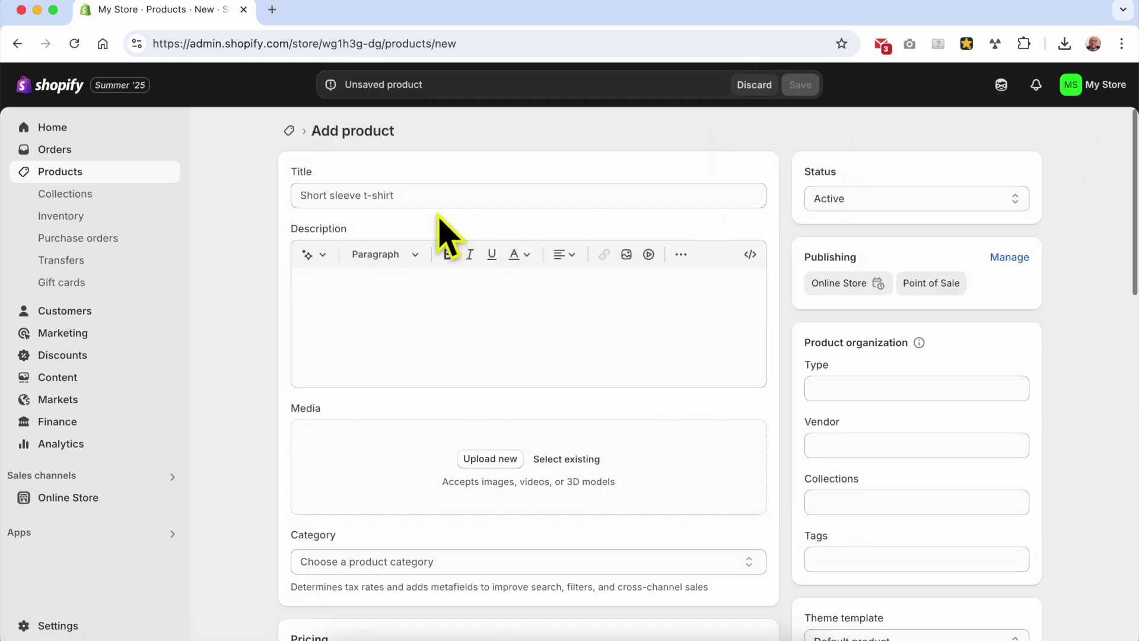
{"action": "left_click", "coordinate": [394, 630]}
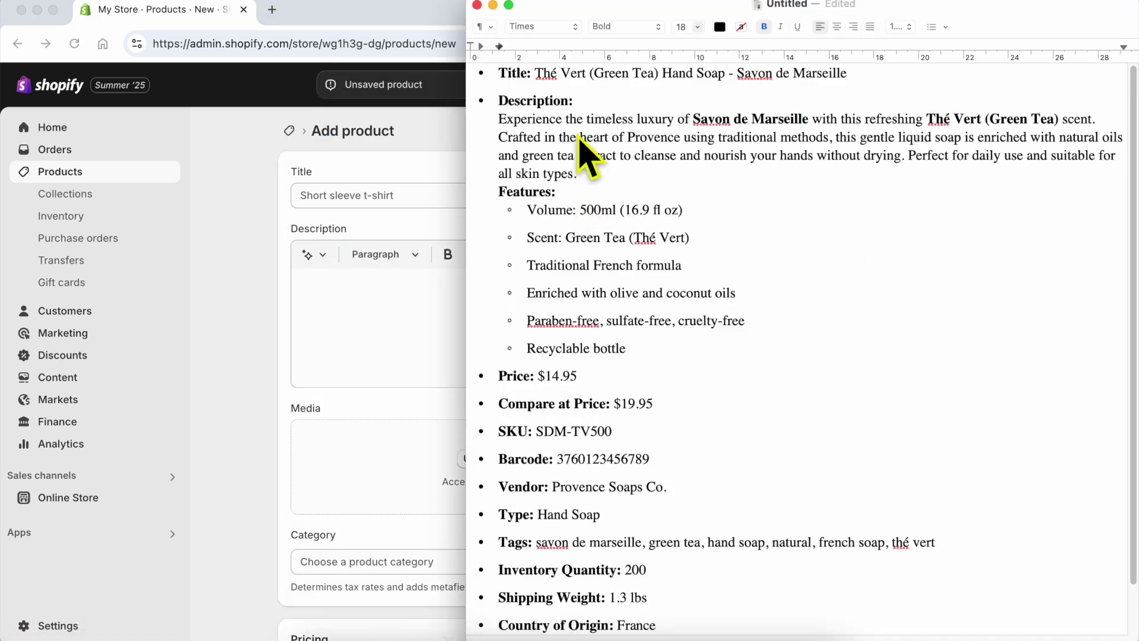
{"action": "left_click_drag", "start_coordinate": [843, 83], "coordinate": [860, 79]}
{"action": "key", "text": "super+c"}
{"action": "left_click", "coordinate": [422, 198]}
{"action": "key", "text": "super+v"}
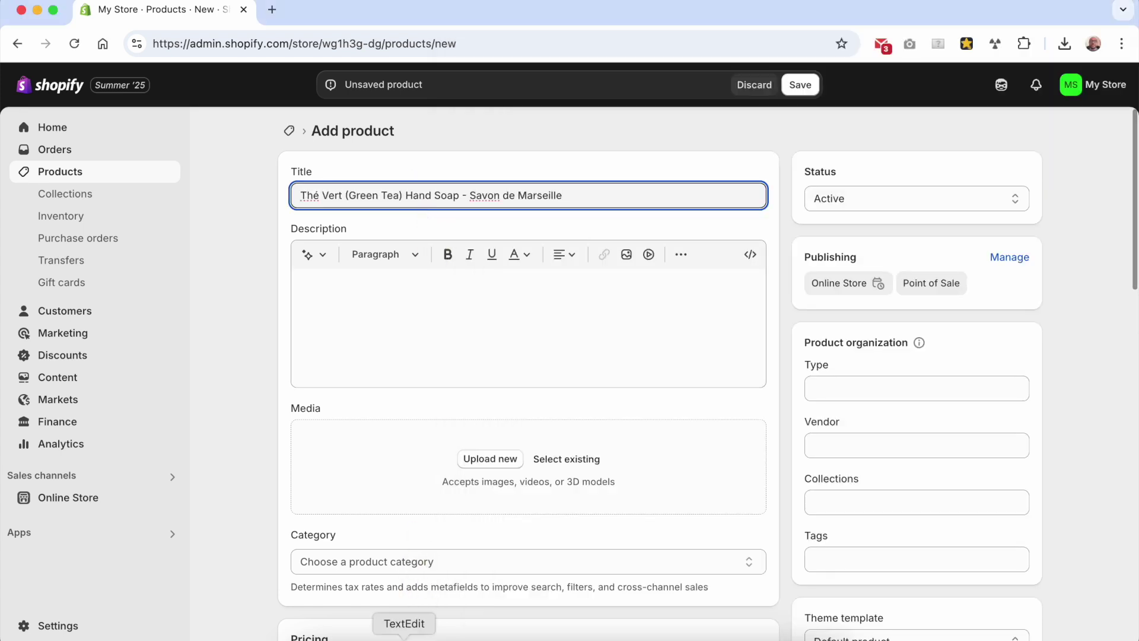
- Copy the description paragraph and features list from the notes into the product Description
{"action": "left_click", "coordinate": [394, 631]}
{"action": "triple_click", "coordinate": [632, 145]}
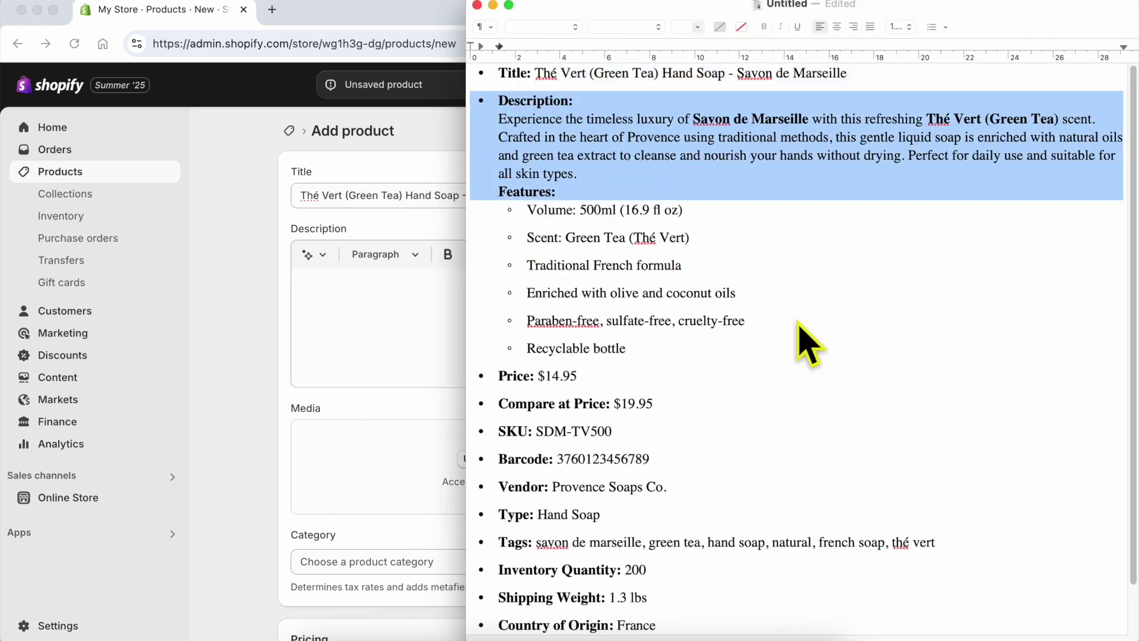
{"action": "left_click", "coordinate": [691, 354], "text": "shift"}
{"action": "key", "text": "super+c"}
{"action": "left_click", "coordinate": [409, 321]}
{"action": "key", "text": "super+v"}
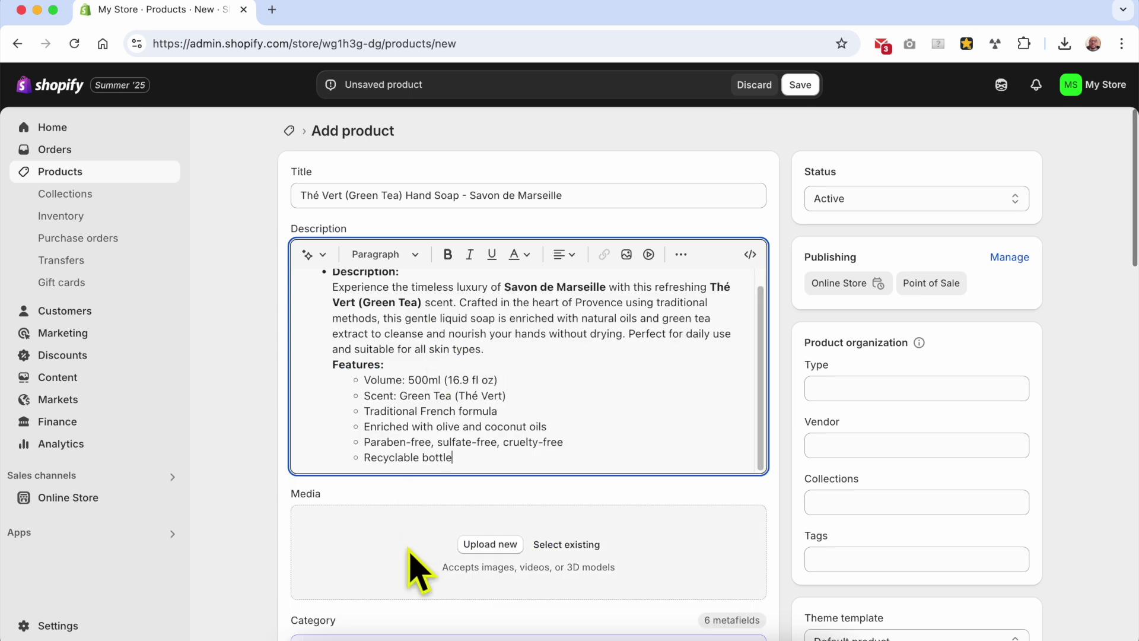
{"action": "scroll", "coordinate": [392, 540], "scroll_direction": "down", "scroll_amount": 4}
- Upload three soap photos as the product's media
{"action": "left_click", "coordinate": [490, 351]}
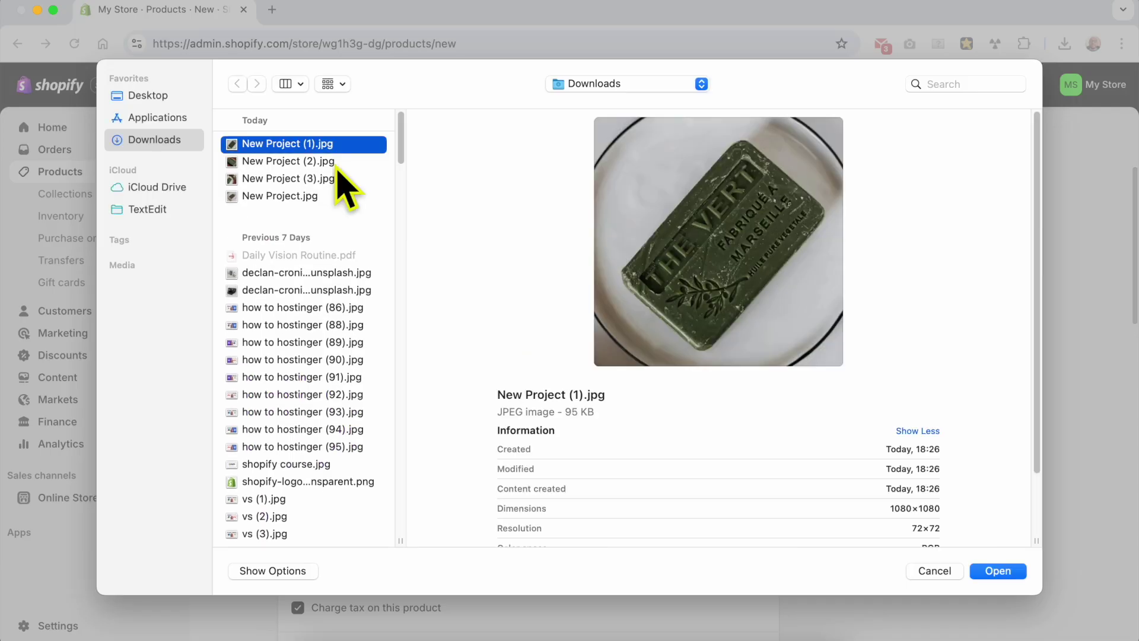
{"action": "left_click", "coordinate": [320, 161]}
{"action": "left_click", "coordinate": [325, 198], "text": "shift"}
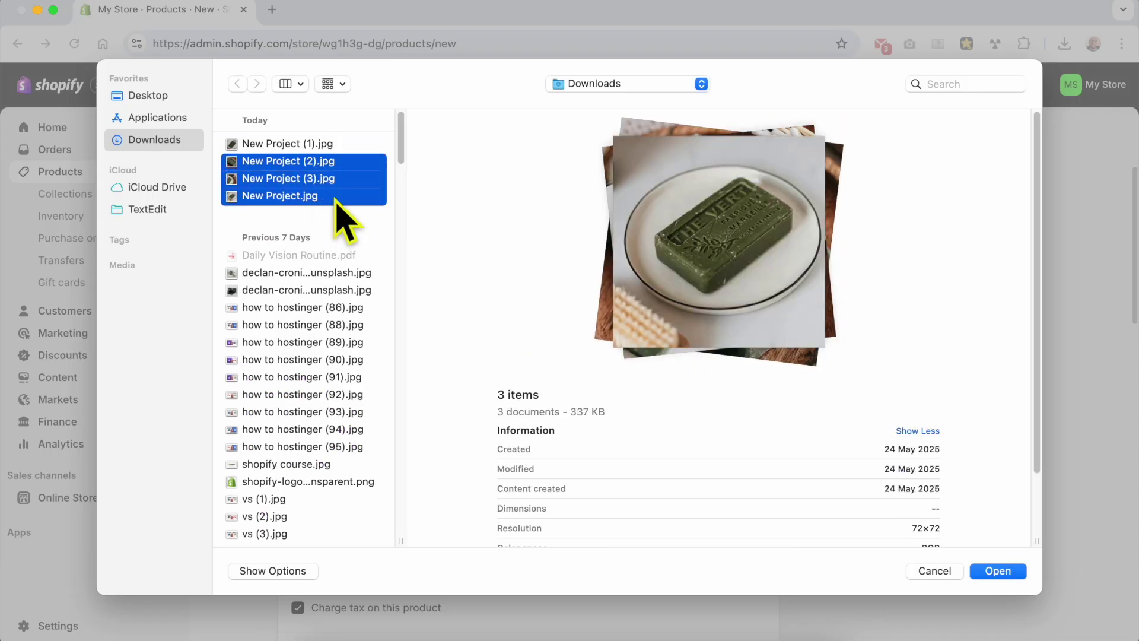
{"action": "key", "text": "Return"}
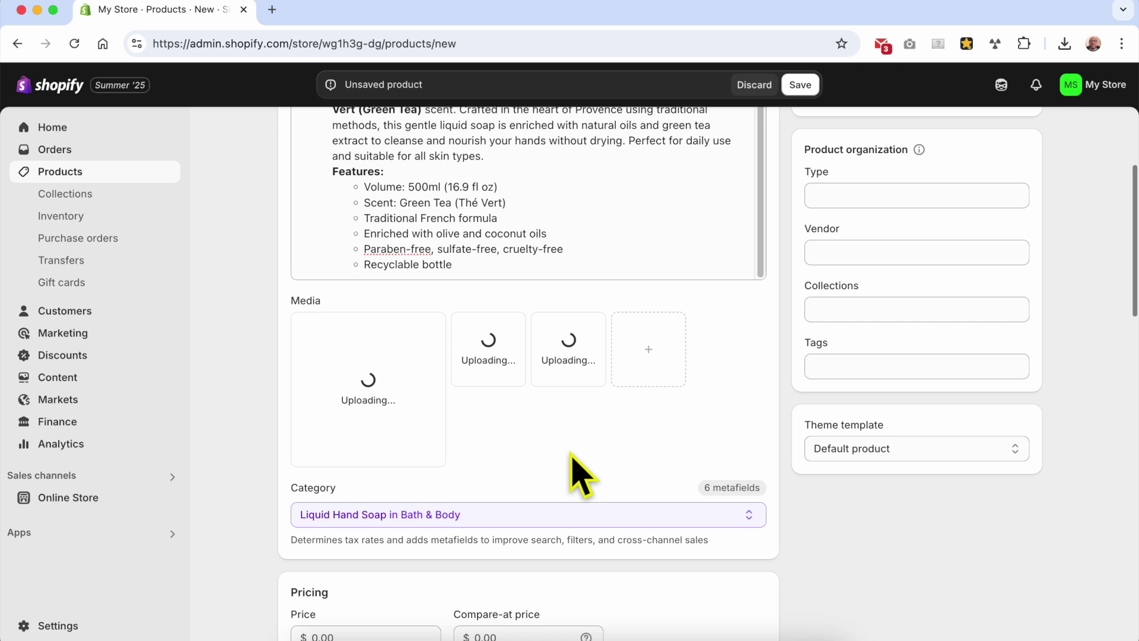
- Set the product category to Bar Soap by searching 'bar soap'
{"action": "left_click", "coordinate": [473, 407]}
{"action": "double_click", "coordinate": [469, 402]}
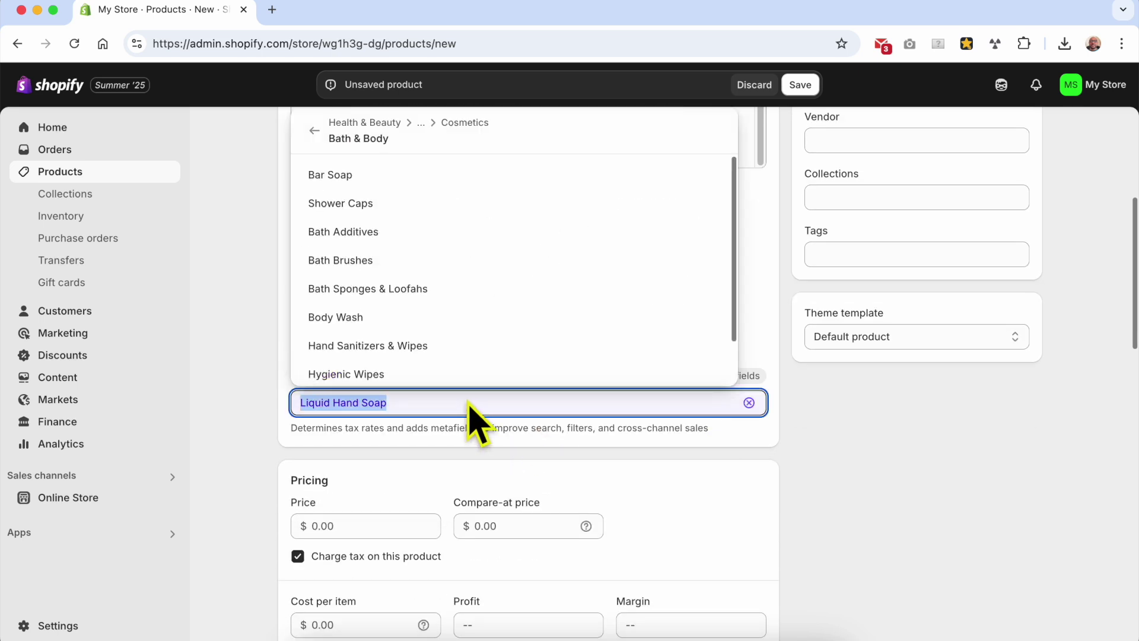
{"action": "type", "text": "bar soap"}
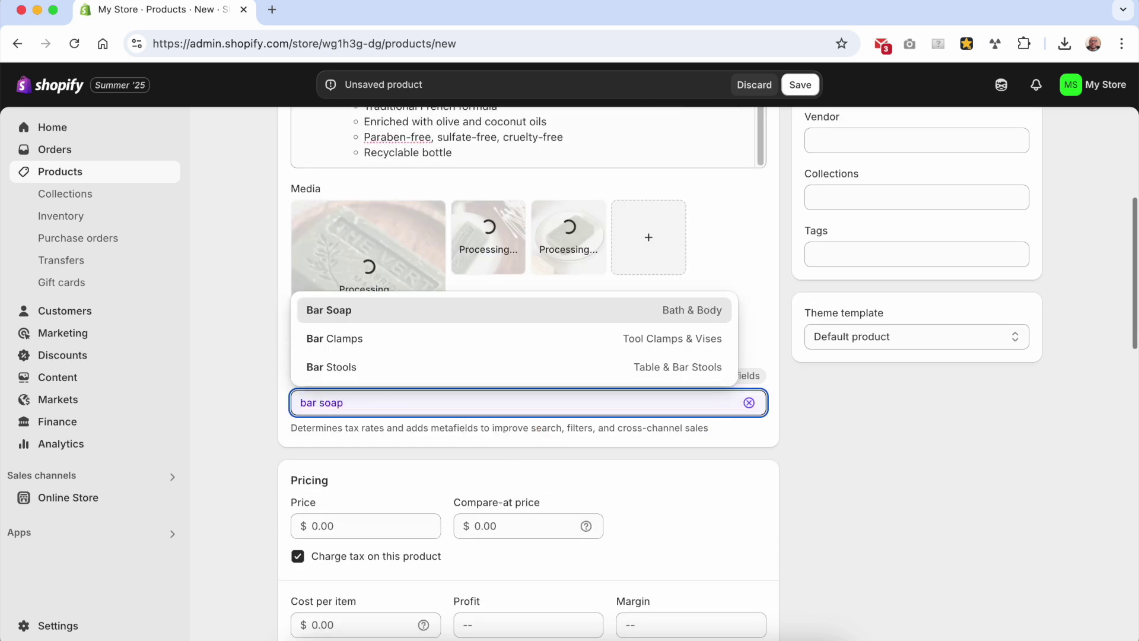
{"action": "left_click", "coordinate": [408, 312]}
{"action": "scroll", "coordinate": [451, 451], "scroll_direction": "down", "scroll_amount": 3}
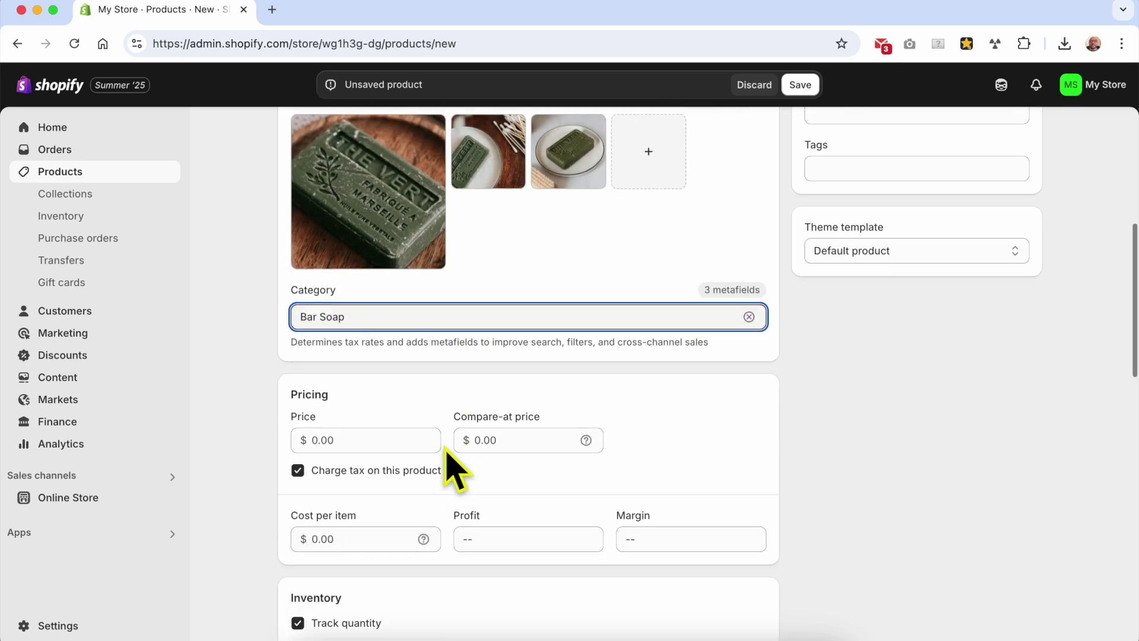
- Set the price to 14.99 and the compare-at price to 19.99
{"action": "left_click", "coordinate": [358, 431]}
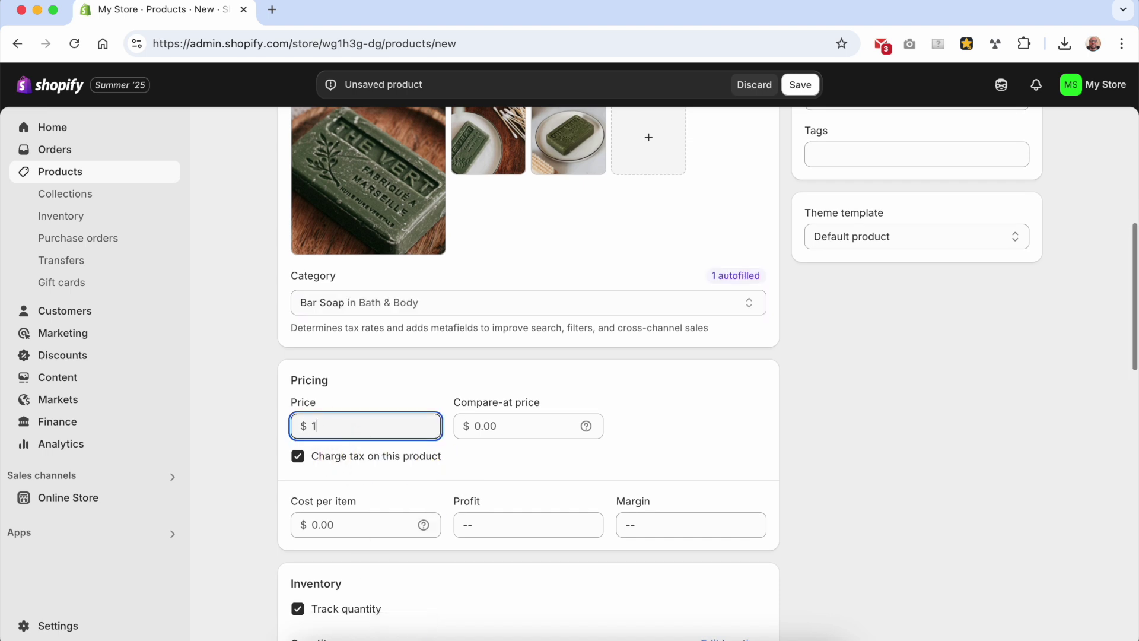
{"action": "left_click", "coordinate": [475, 425]}
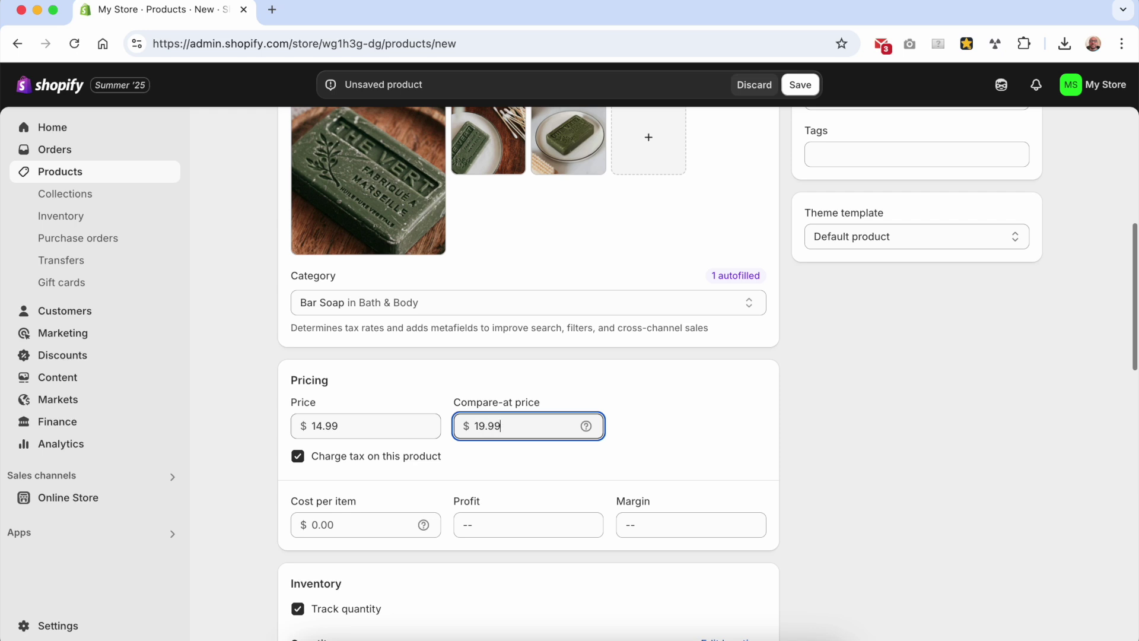
{"action": "scroll", "coordinate": [394, 447], "scroll_direction": "down", "scroll_amount": 6}
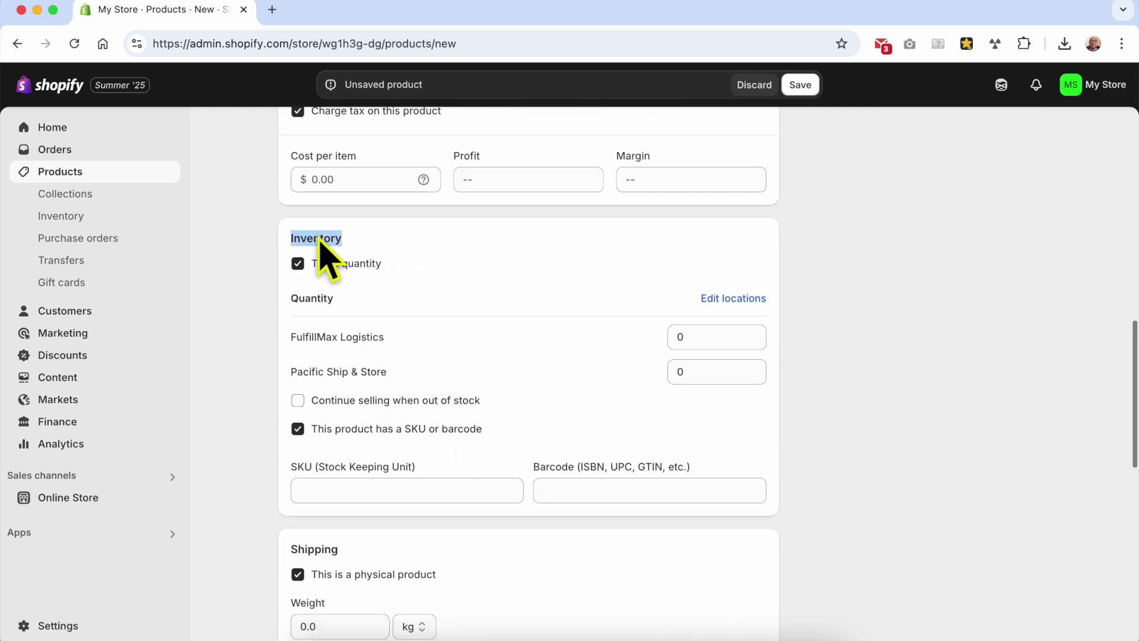
- Remove Pacific Ship & Store from the soap's stocking locations, leaving only FulfillMax Logistics
{"action": "left_click", "coordinate": [534, 279]}
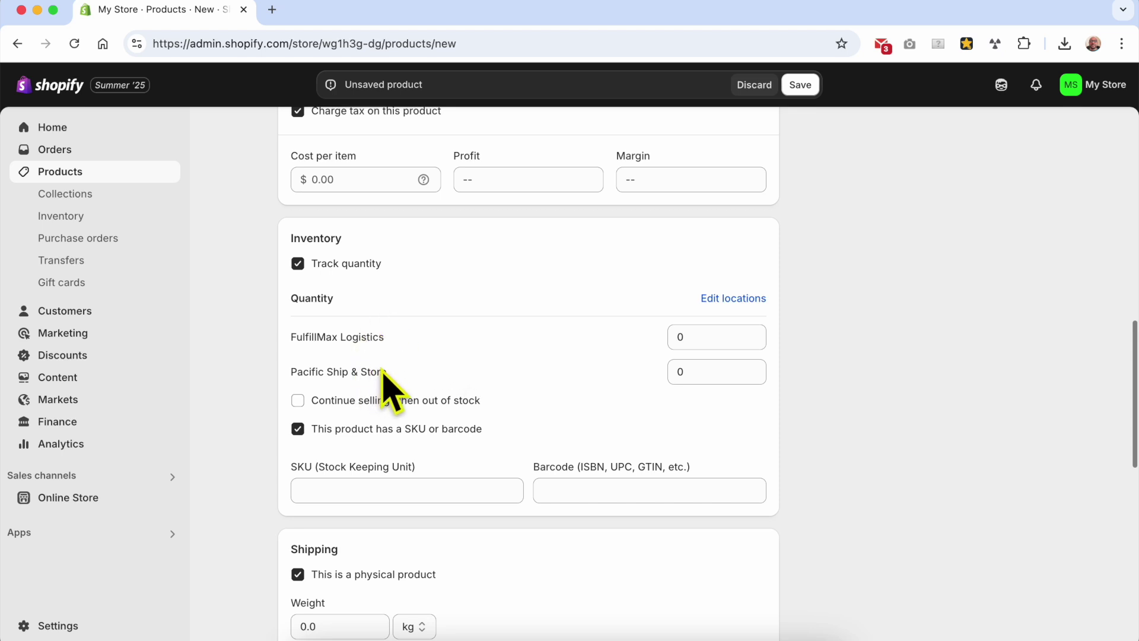
{"action": "left_click", "coordinate": [730, 302]}
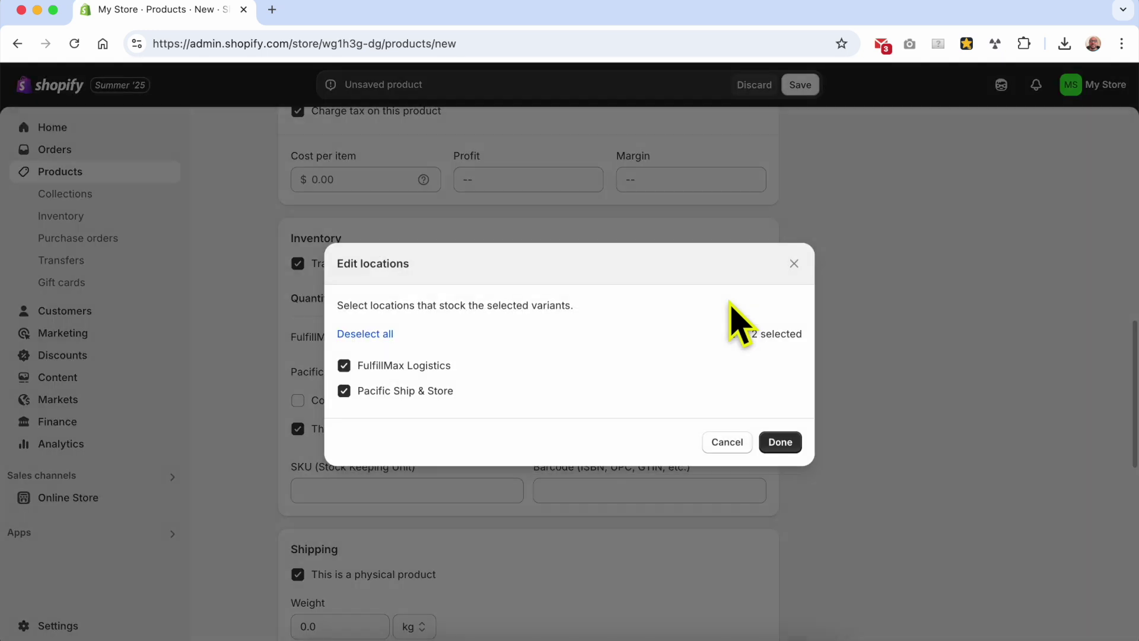
{"action": "left_click", "coordinate": [345, 391]}
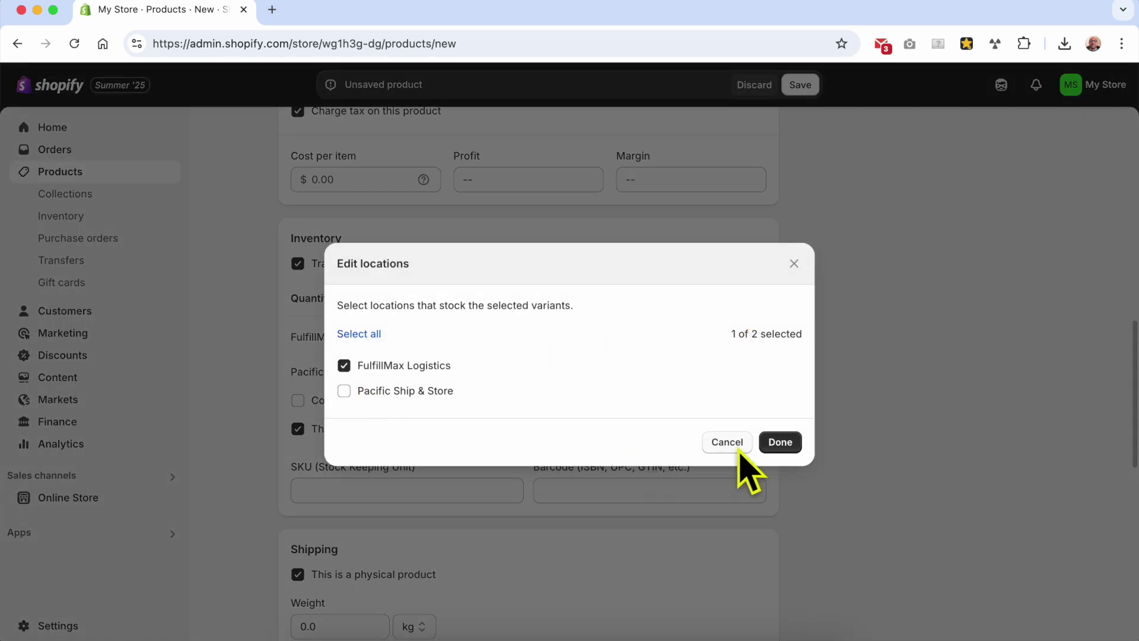
{"action": "left_click", "coordinate": [780, 442]}
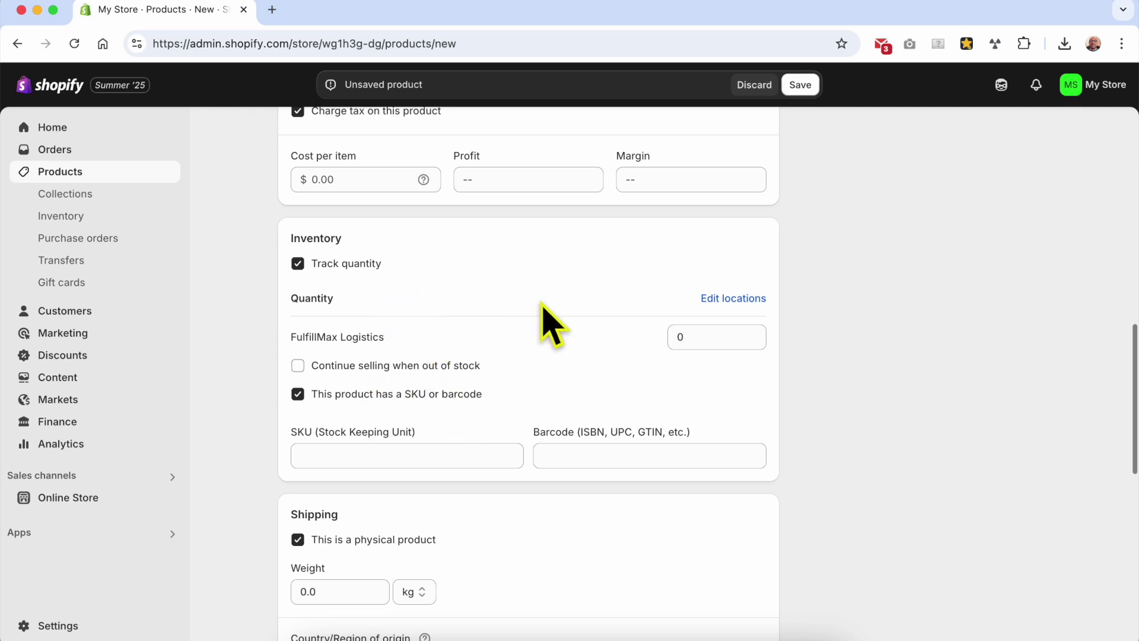
- Stock the product at FulfillMax Logistics and Pacific Ship & Store, entering 10 units at each
{"action": "left_click", "coordinate": [736, 298]}
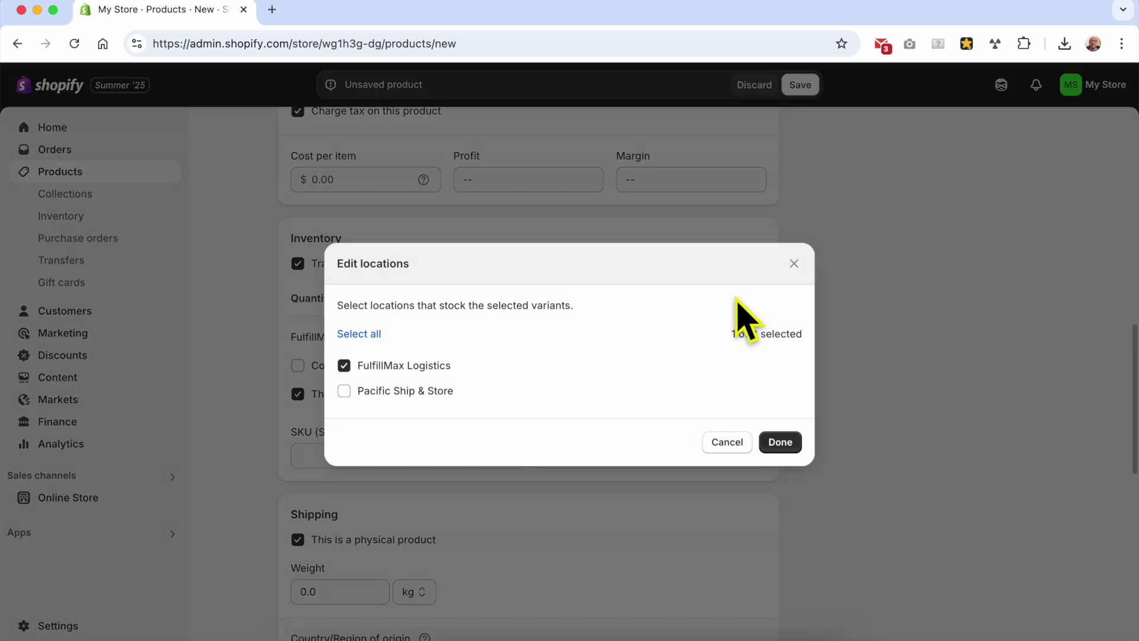
{"action": "left_click", "coordinate": [377, 369]}
{"action": "left_click", "coordinate": [381, 385]}
{"action": "left_click", "coordinate": [383, 391]}
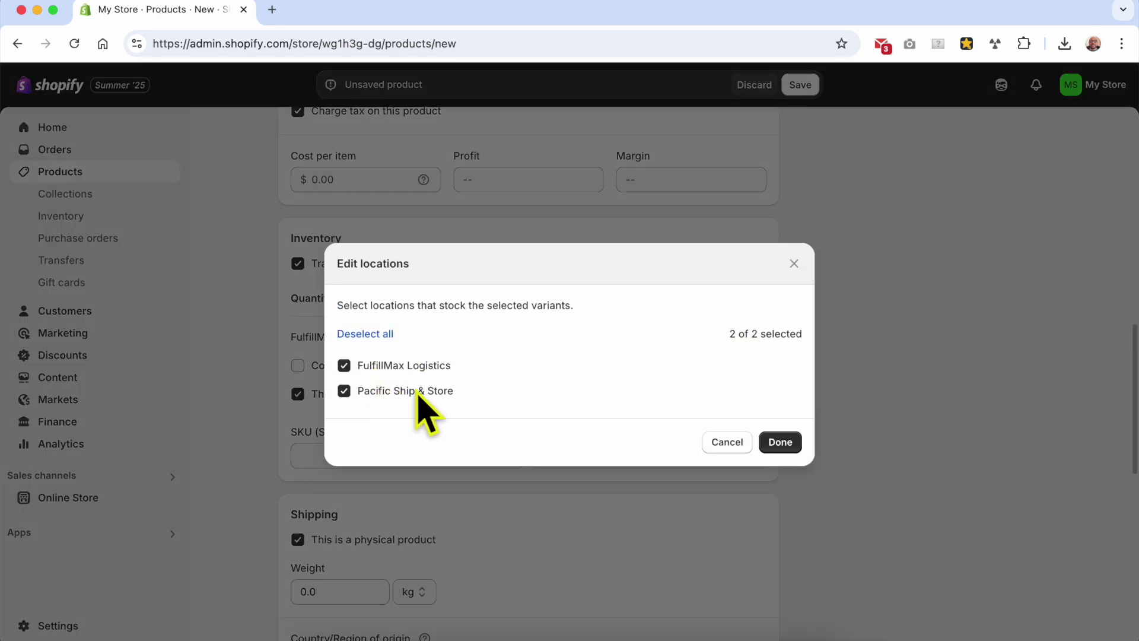
{"action": "left_click", "coordinate": [774, 445]}
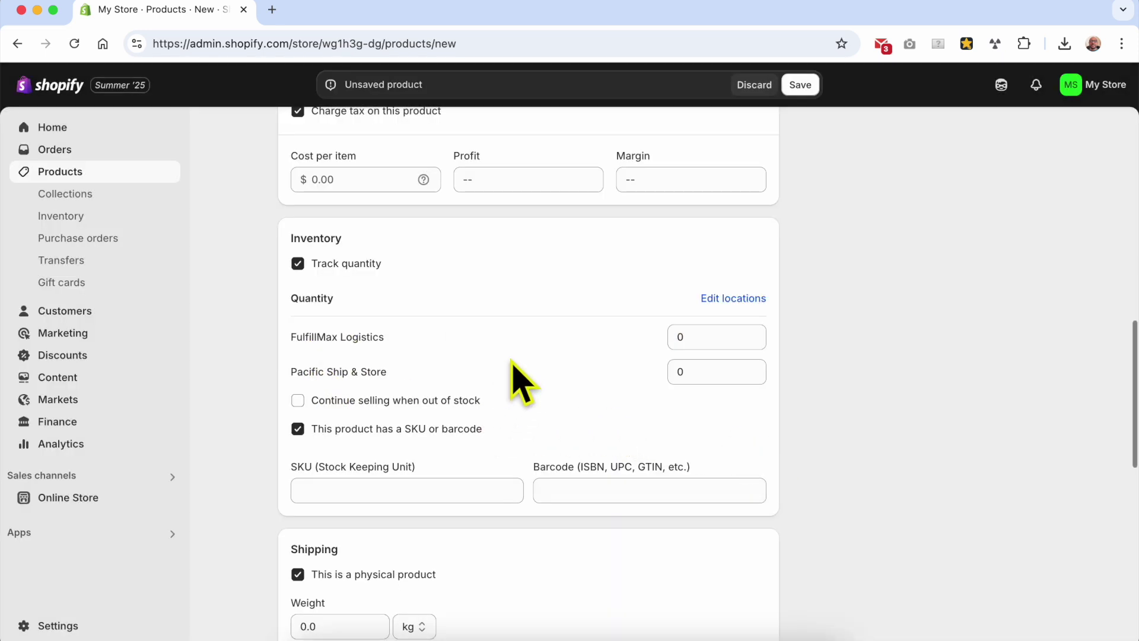
{"action": "left_click", "coordinate": [683, 337]}
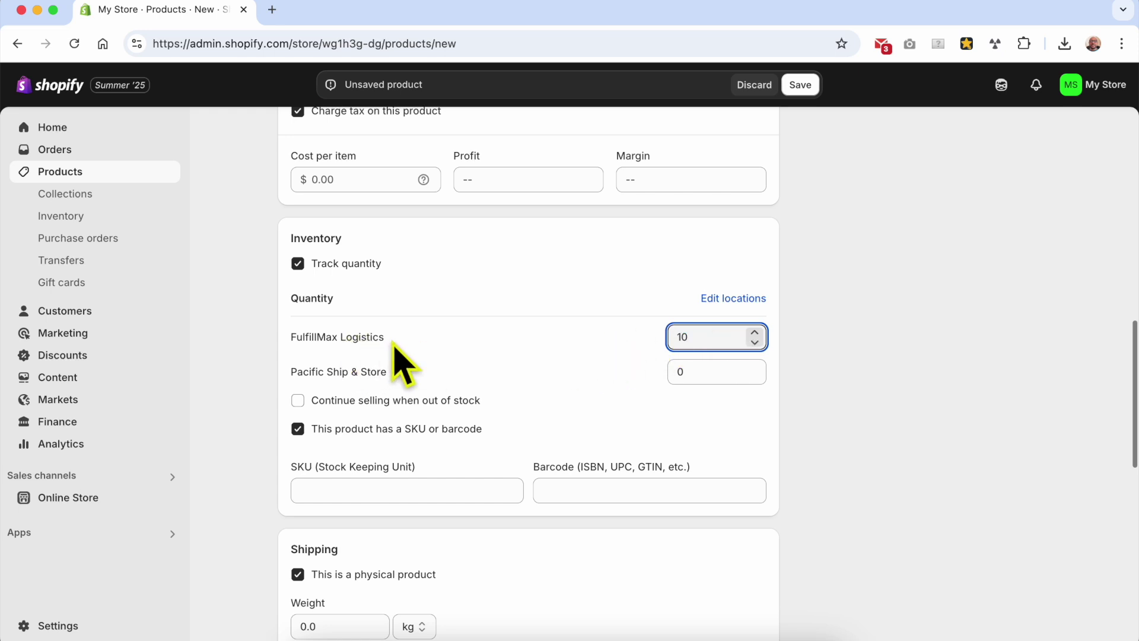
{"action": "left_click", "coordinate": [701, 374]}
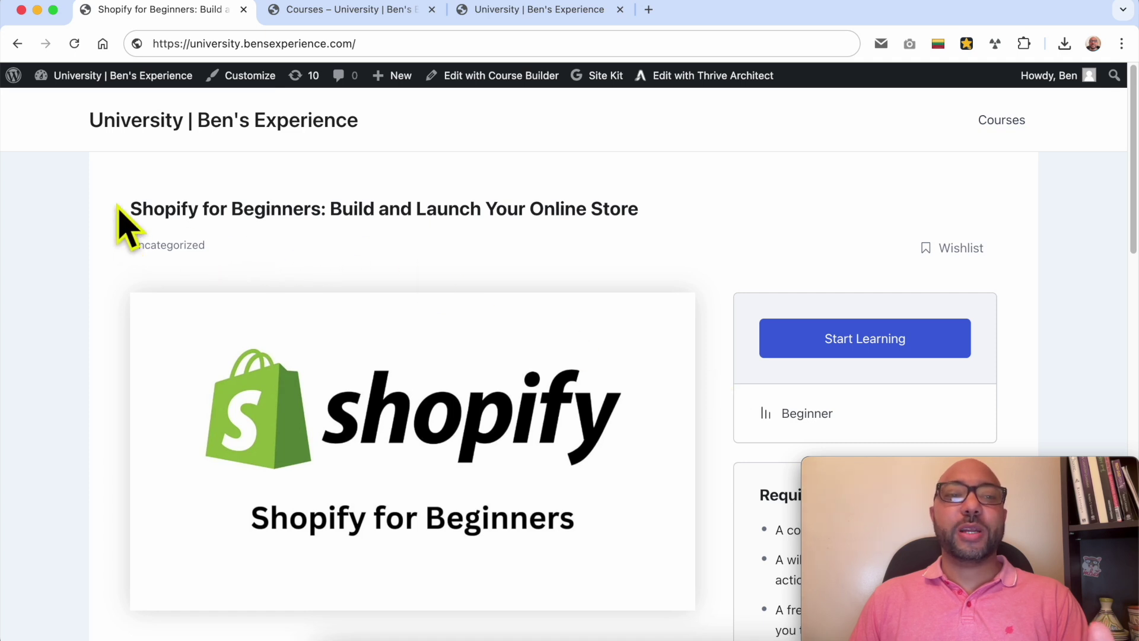
- Highlight the course title, then expand the Setting Up Your Store and Adding Products & Collections modules
{"action": "left_click_drag", "start_coordinate": [130, 209], "coordinate": [319, 201]}
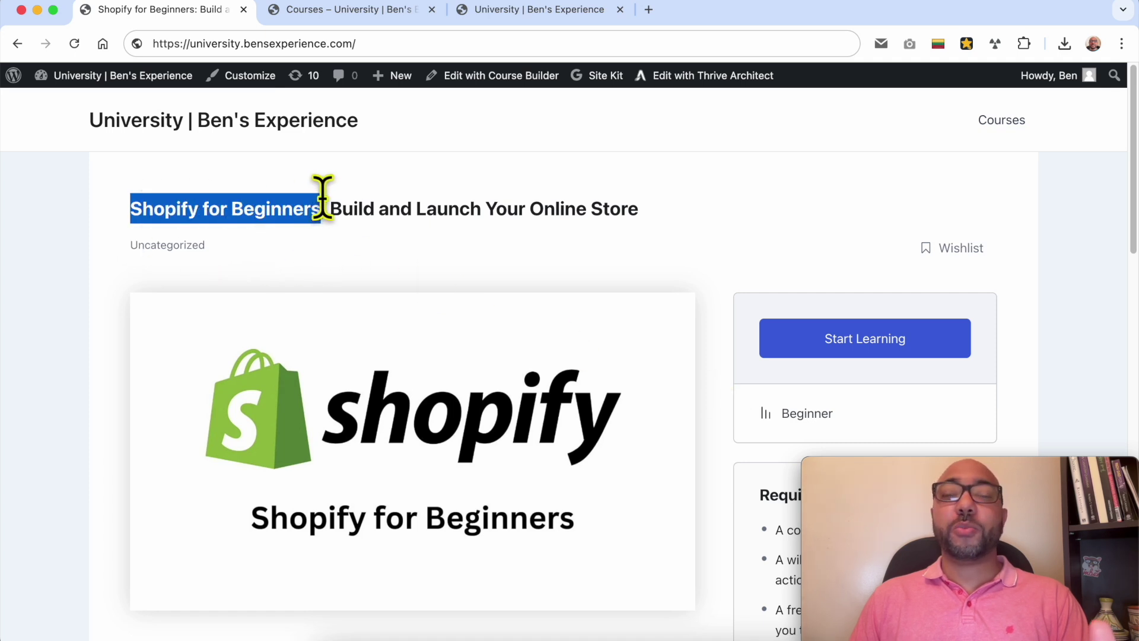
{"action": "left_click", "coordinate": [516, 267]}
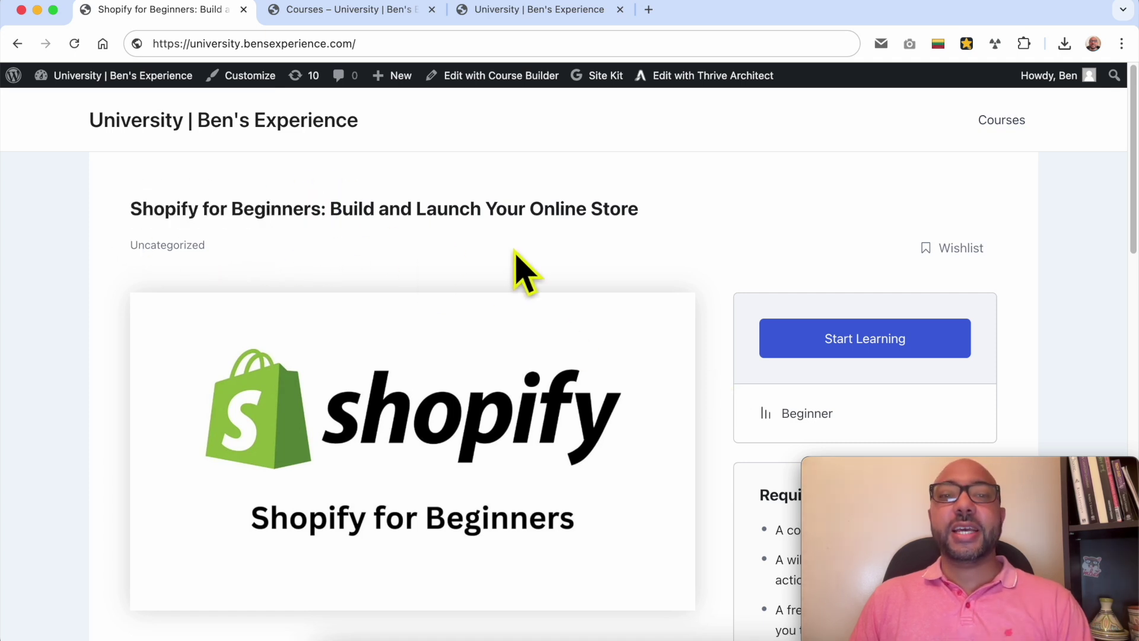
{"action": "scroll", "coordinate": [521, 268], "scroll_direction": "down", "scroll_amount": 8}
{"action": "scroll", "coordinate": [514, 254], "scroll_direction": "down", "scroll_amount": 8}
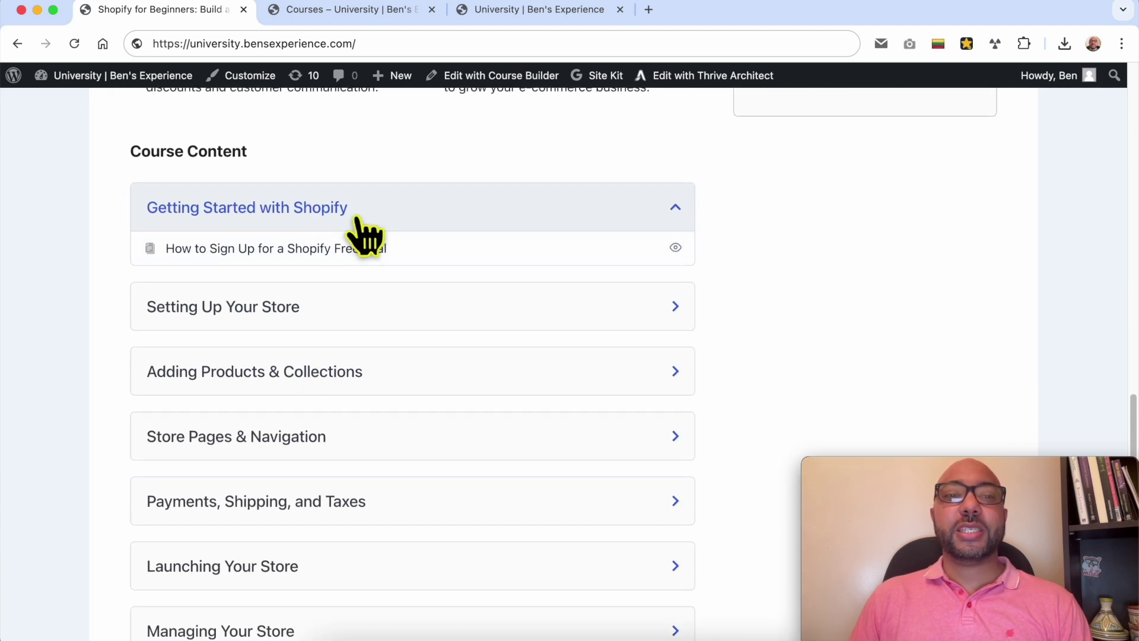
{"action": "left_click", "coordinate": [274, 320]}
{"action": "scroll", "coordinate": [237, 332], "scroll_direction": "down", "scroll_amount": 3}
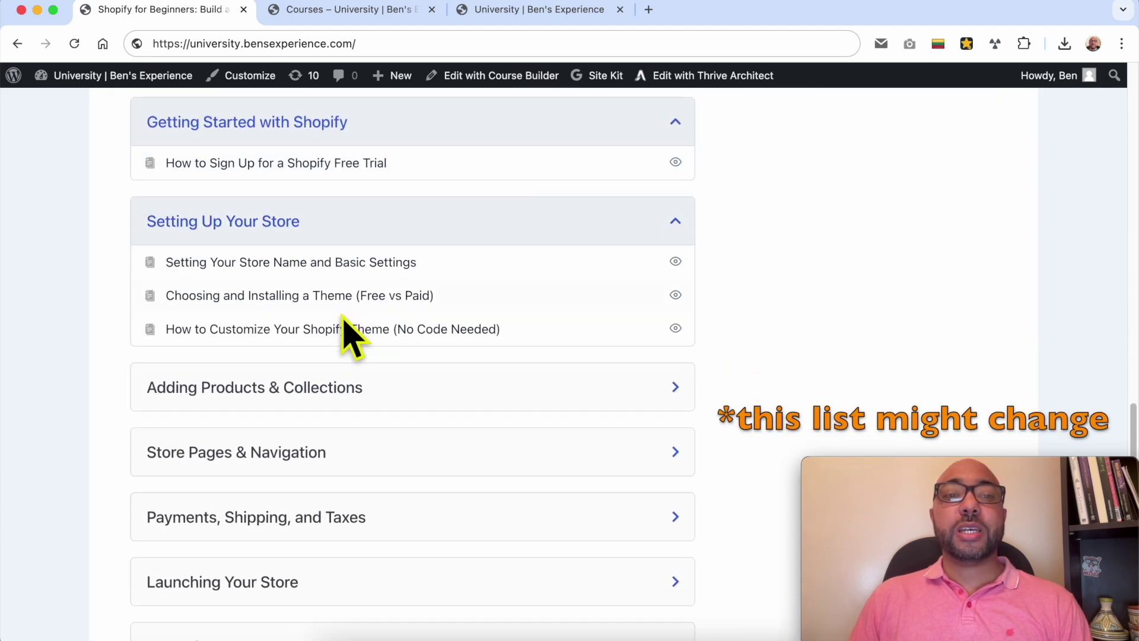
{"action": "left_click", "coordinate": [245, 356]}
- Expand the Store Pages & Navigation, Payments/Shipping/Taxes, Launching, Managing and Marketing modules
{"action": "scroll", "coordinate": [284, 356], "scroll_direction": "down", "scroll_amount": 5}
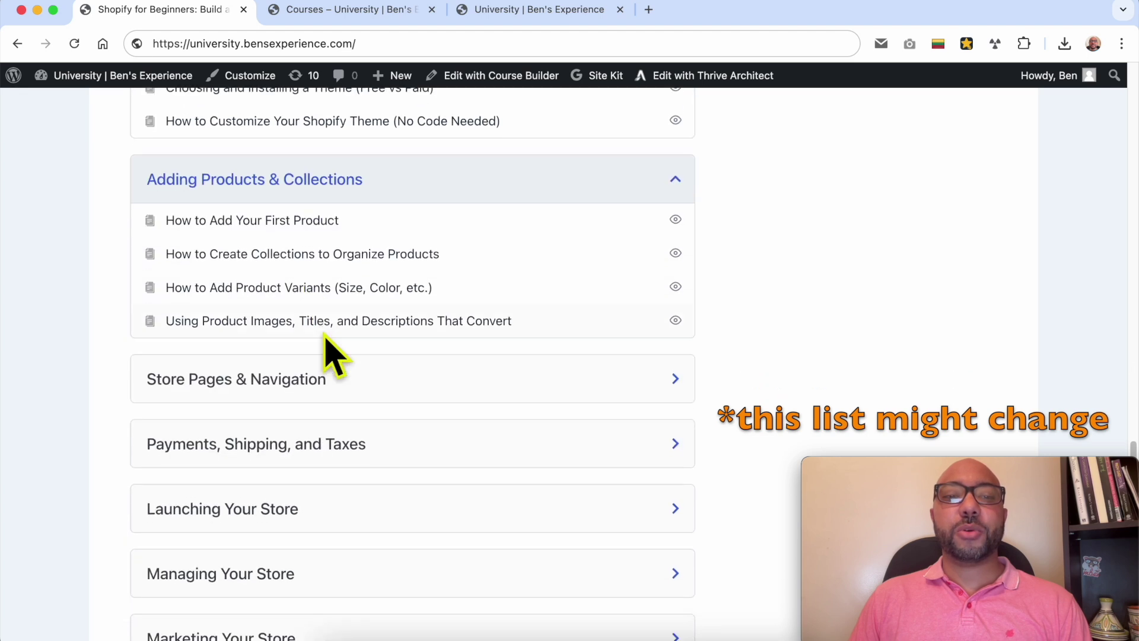
{"action": "scroll", "coordinate": [279, 297], "scroll_direction": "down", "scroll_amount": 3}
{"action": "left_click", "coordinate": [266, 299]}
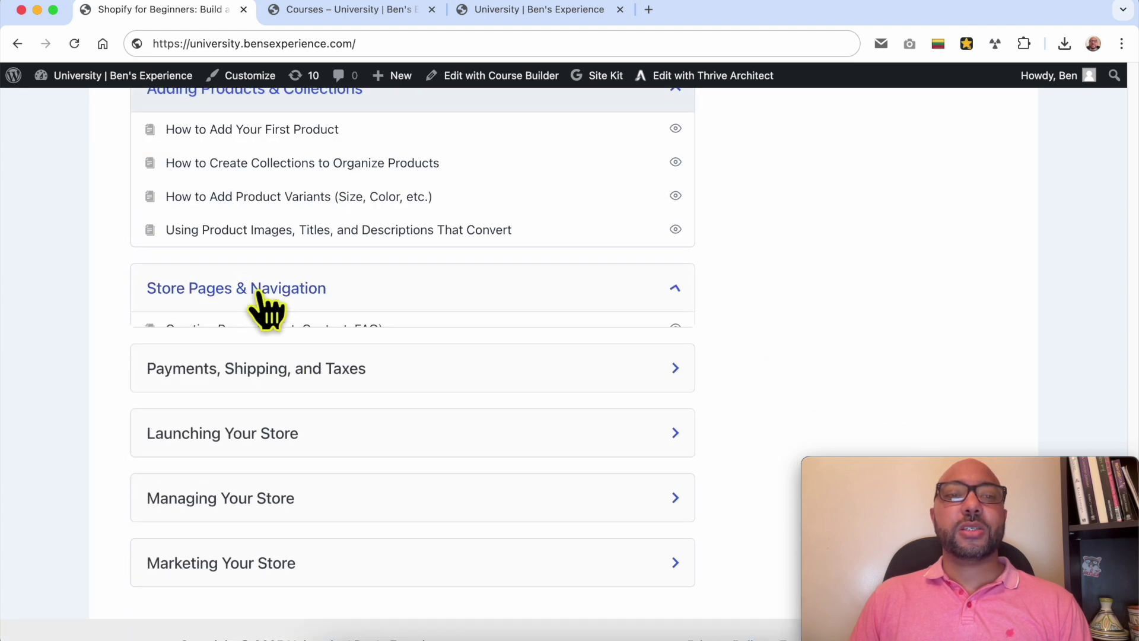
{"action": "scroll", "coordinate": [344, 303], "scroll_direction": "down", "scroll_amount": 3}
{"action": "left_click", "coordinate": [343, 315]}
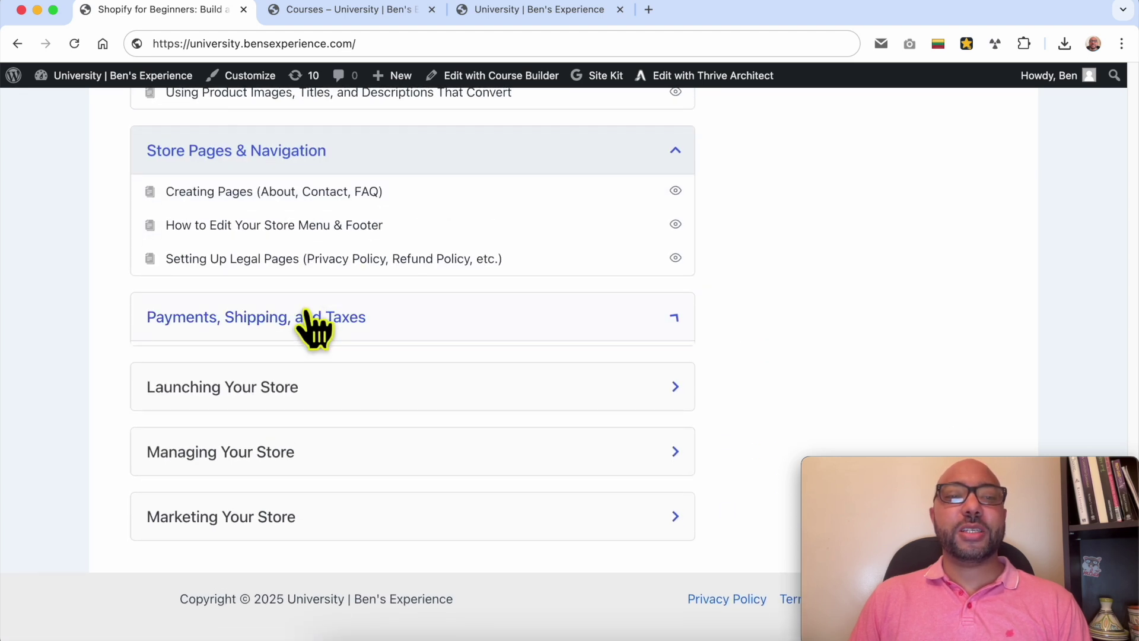
{"action": "scroll", "coordinate": [320, 371], "scroll_direction": "down", "scroll_amount": 3}
{"action": "left_click", "coordinate": [330, 386]}
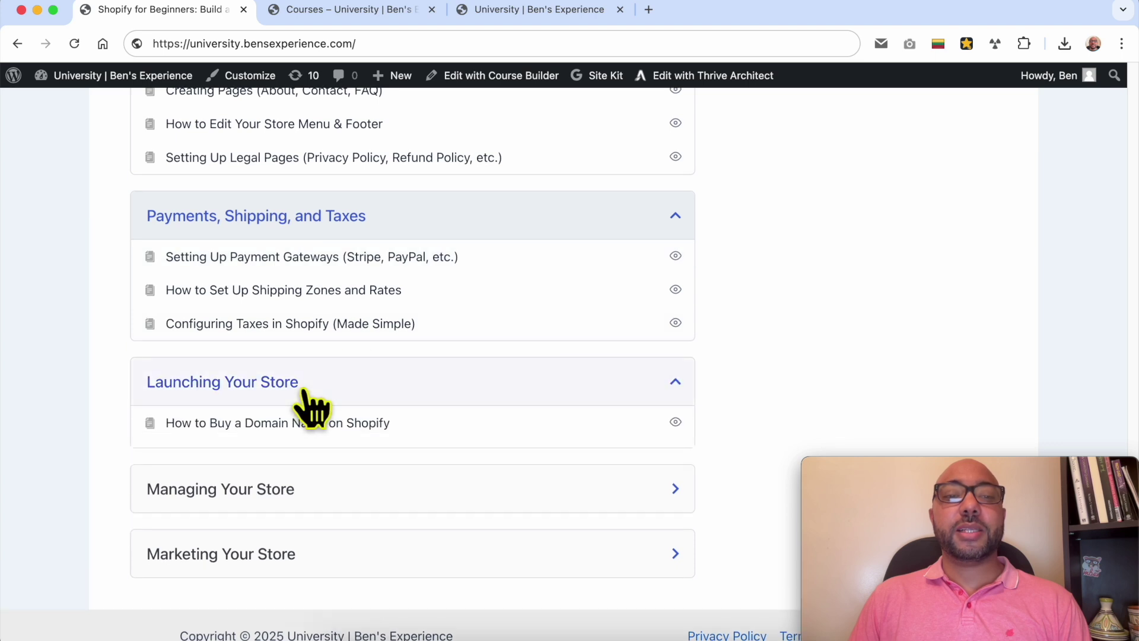
{"action": "scroll", "coordinate": [351, 399], "scroll_direction": "down", "scroll_amount": 3}
{"action": "left_click", "coordinate": [323, 448]}
{"action": "scroll", "coordinate": [354, 454], "scroll_direction": "down", "scroll_amount": 2}
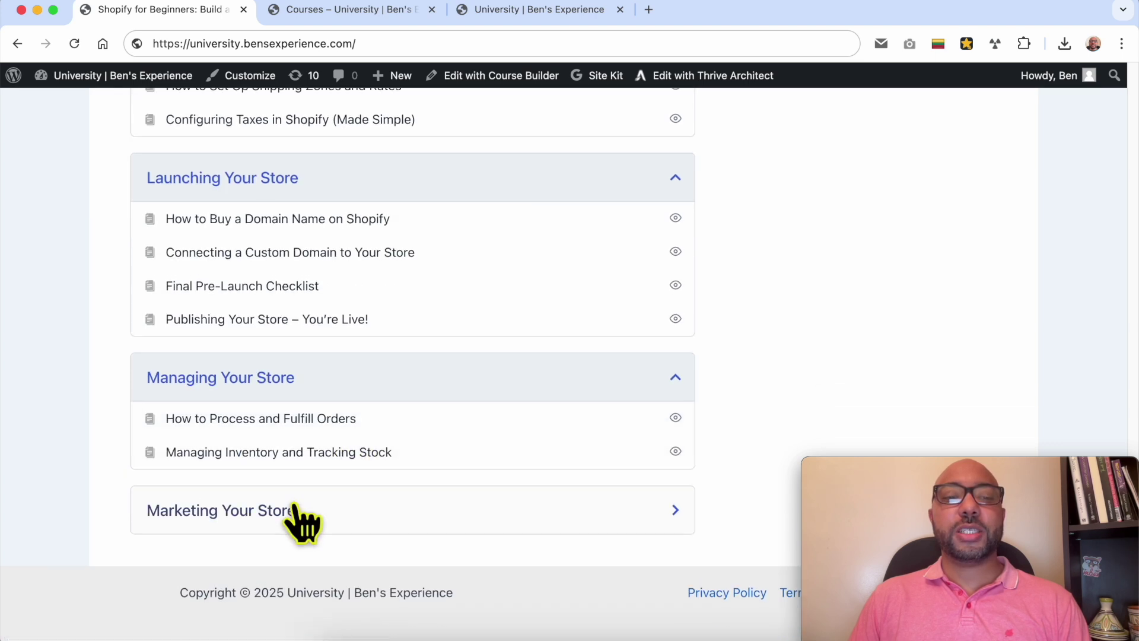
{"action": "left_click", "coordinate": [437, 522]}
{"action": "scroll", "coordinate": [437, 524], "scroll_direction": "down", "scroll_amount": 3}
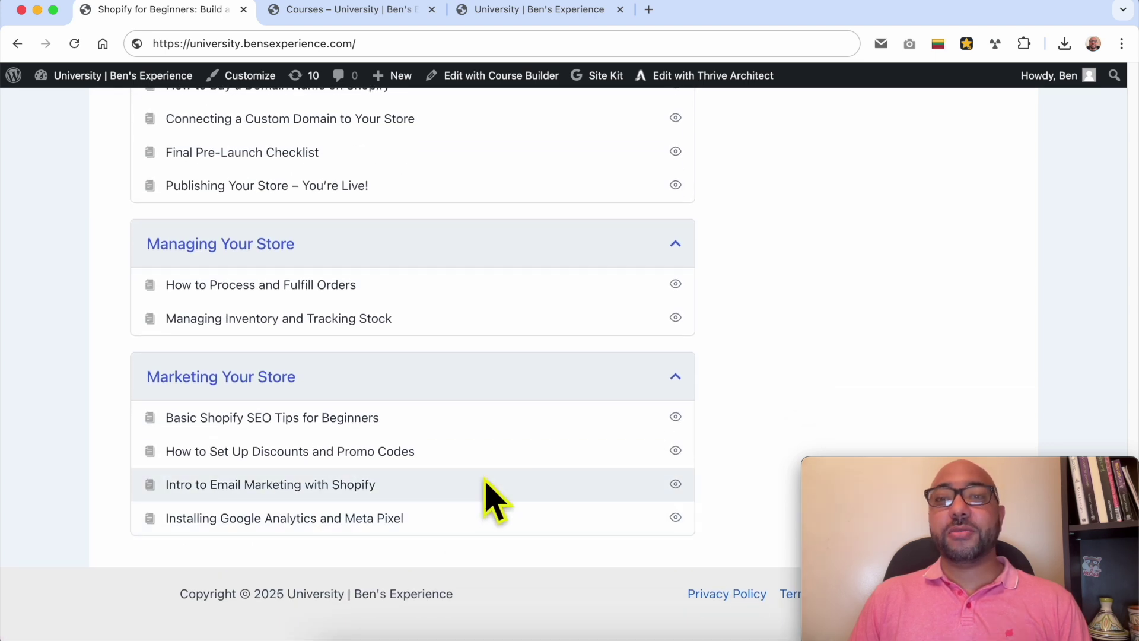
{"action": "scroll", "coordinate": [389, 570], "scroll_direction": "up", "scroll_amount": 15}
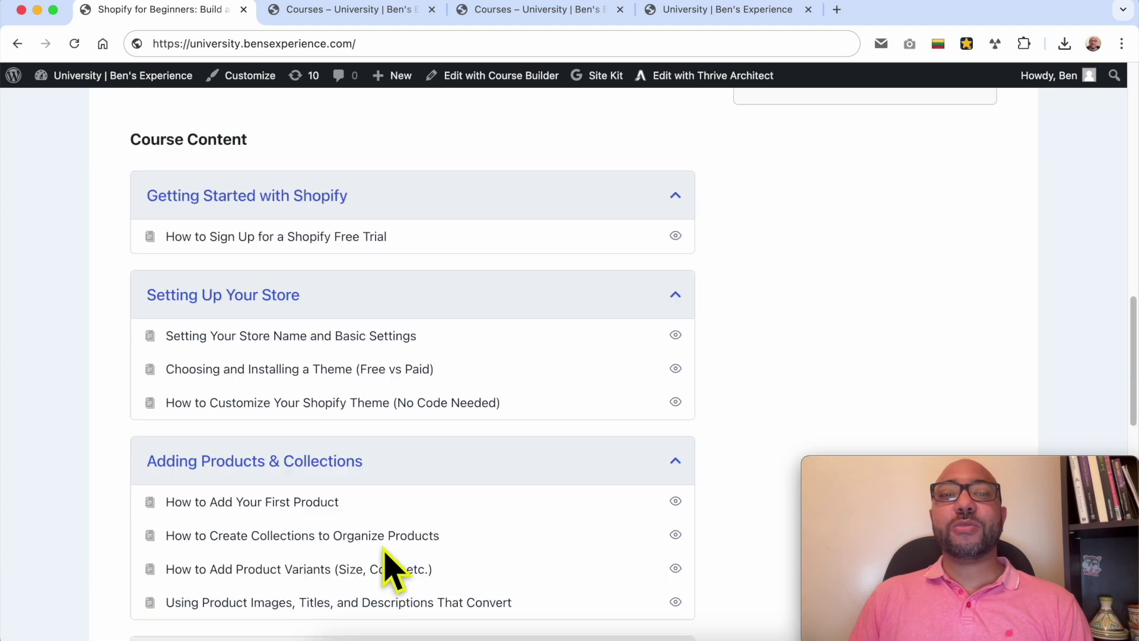
- Browse the two courses catalogue pages
{"action": "left_click", "coordinate": [368, 12]}
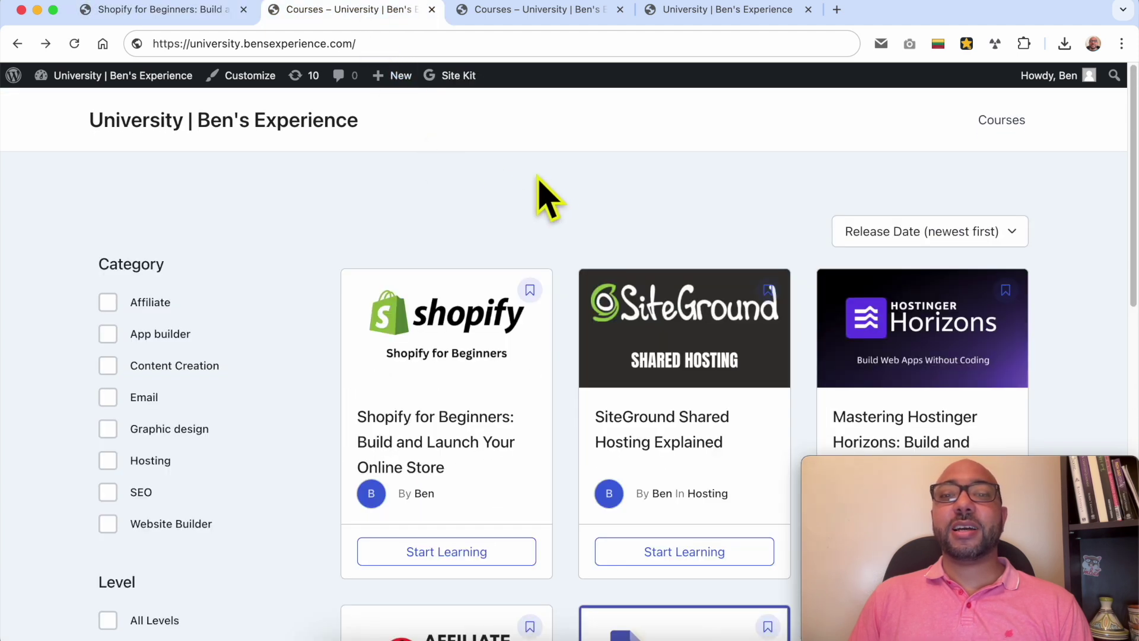
{"action": "scroll", "coordinate": [553, 185], "scroll_direction": "down", "scroll_amount": 15}
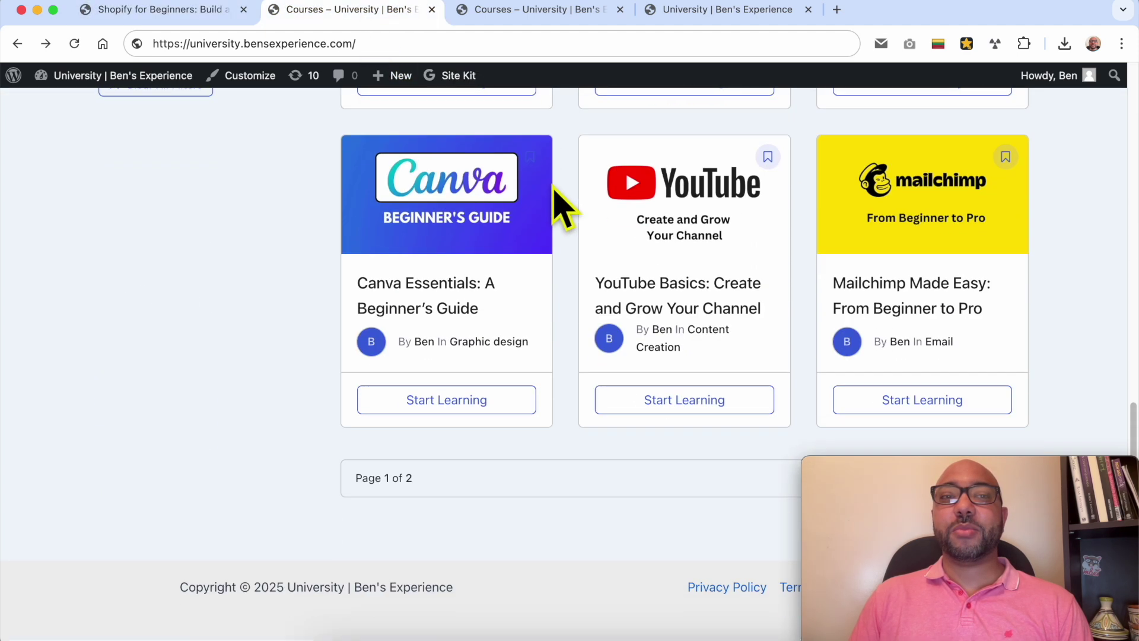
{"action": "left_click", "coordinate": [522, 13]}
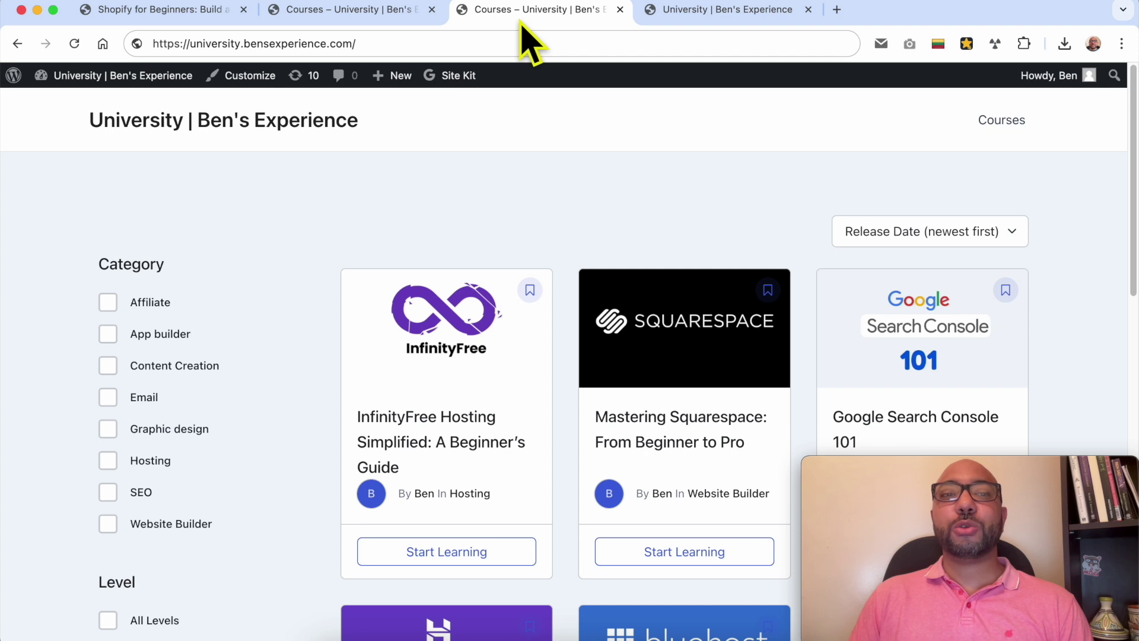
{"action": "scroll", "coordinate": [541, 178], "scroll_direction": "down", "scroll_amount": 10}
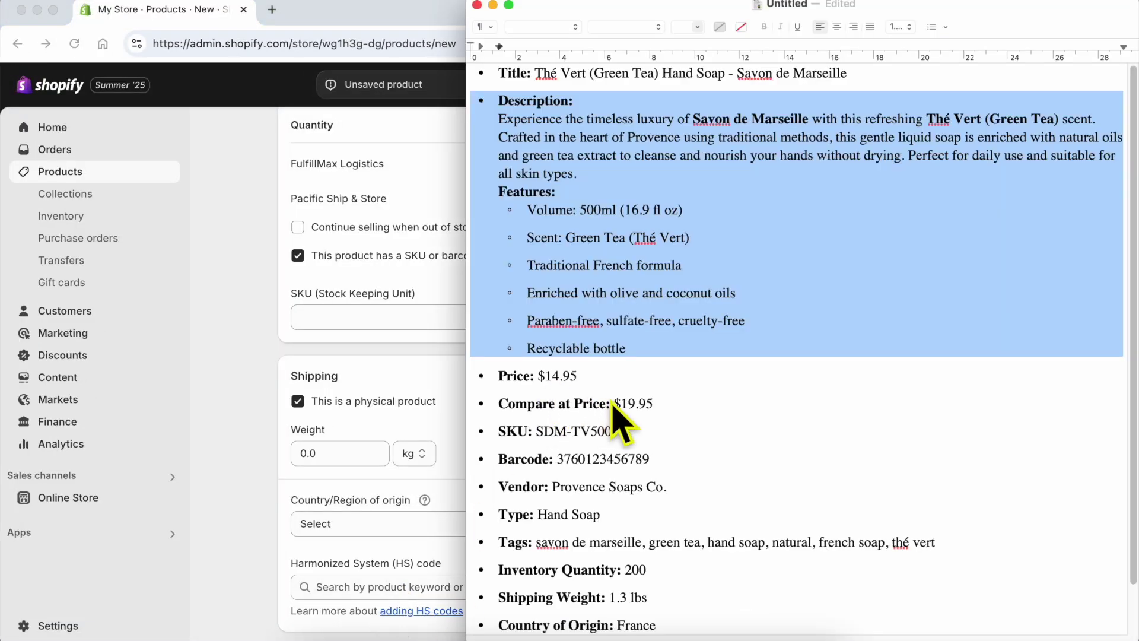
- Copy SKU SDM-TV500 from the notes into the product's SKU field
{"action": "left_click", "coordinate": [581, 435]}
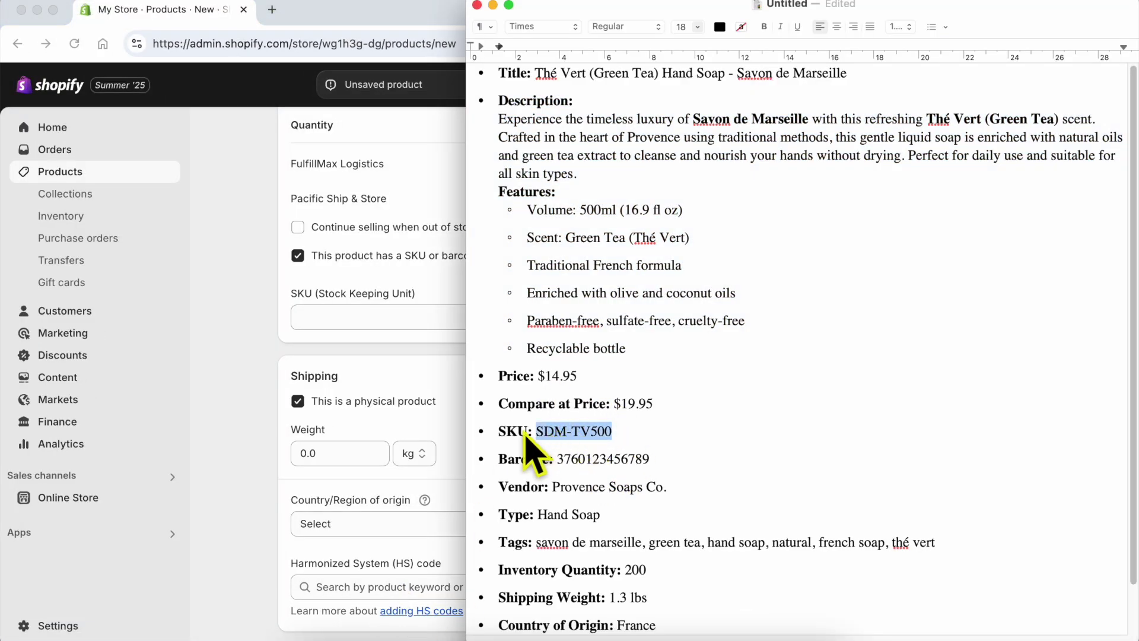
{"action": "left_click", "coordinate": [312, 490]}
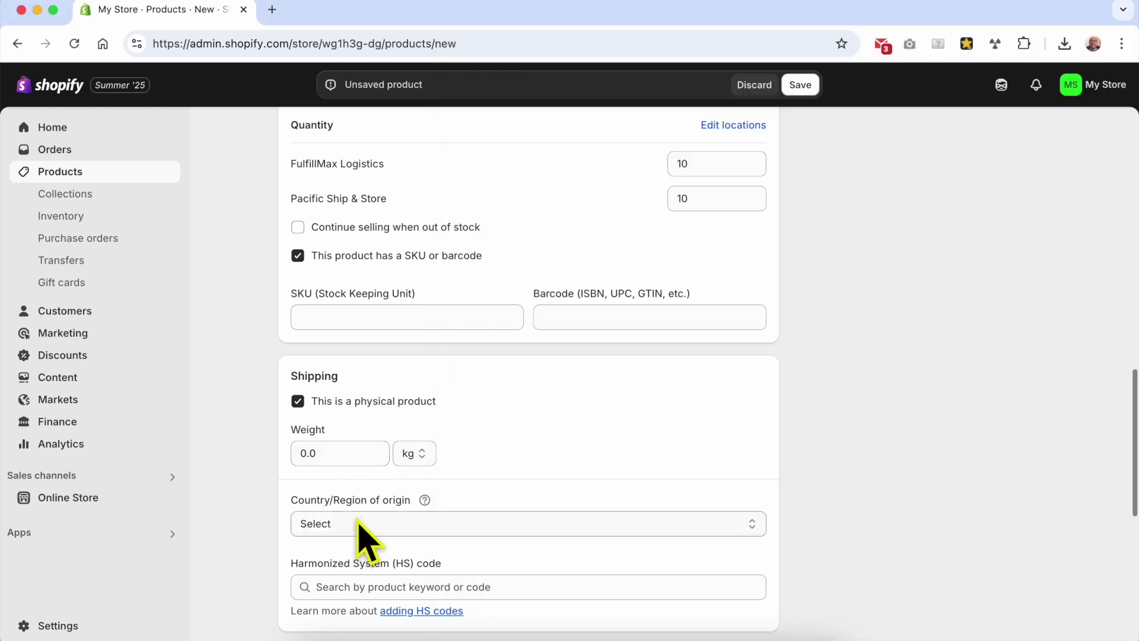
{"action": "left_click", "coordinate": [368, 320]}
{"action": "type", "text": "SDM-TV500"}
- Set the shipping weight to 1.3 lb, copied from the notes
{"action": "left_click", "coordinate": [404, 636]}
{"action": "scroll", "coordinate": [573, 508], "scroll_direction": "down", "scroll_amount": 2}
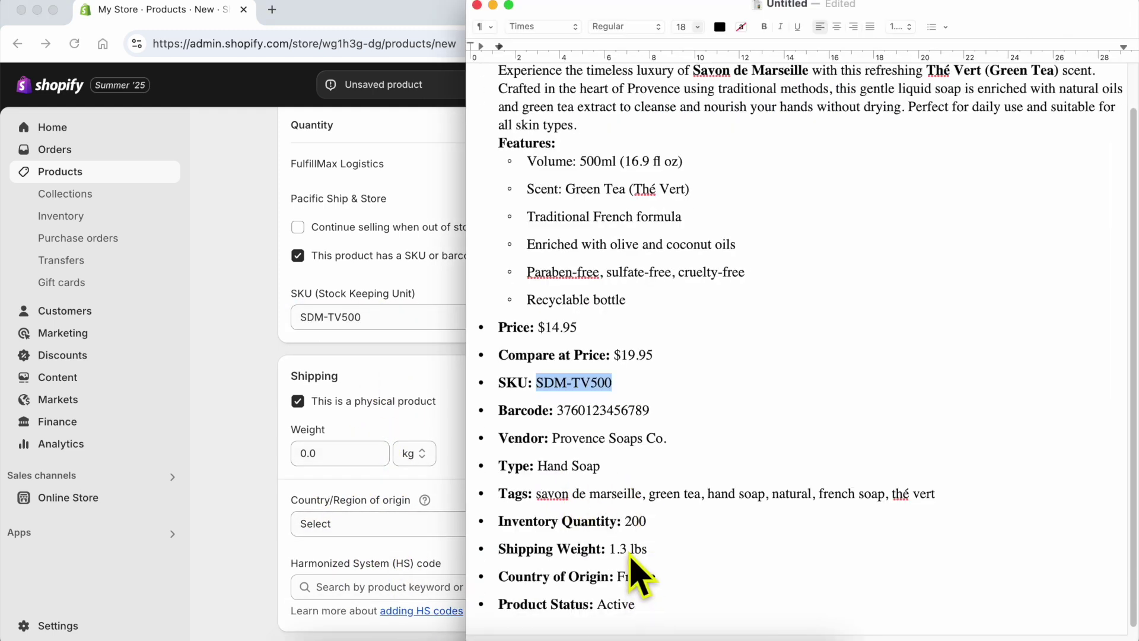
{"action": "double_click", "coordinate": [617, 550]}
{"action": "key", "text": "super+c"}
{"action": "left_click", "coordinate": [362, 472]}
{"action": "left_click", "coordinate": [342, 456]}
{"action": "key", "text": "super+v"}
{"action": "key", "text": "super+a"}
{"action": "key", "text": "super+v"}
{"action": "left_click", "coordinate": [410, 455]}
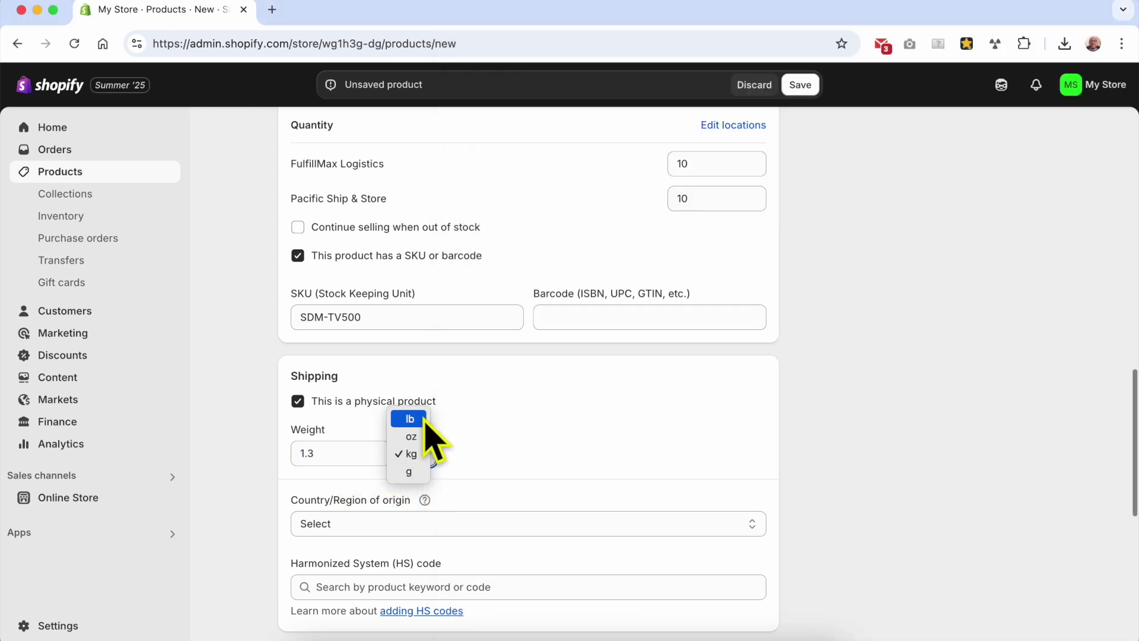
{"action": "left_click", "coordinate": [418, 417]}
- Scroll through the product form and save the new hand soap product
{"action": "left_click", "coordinate": [404, 637]}
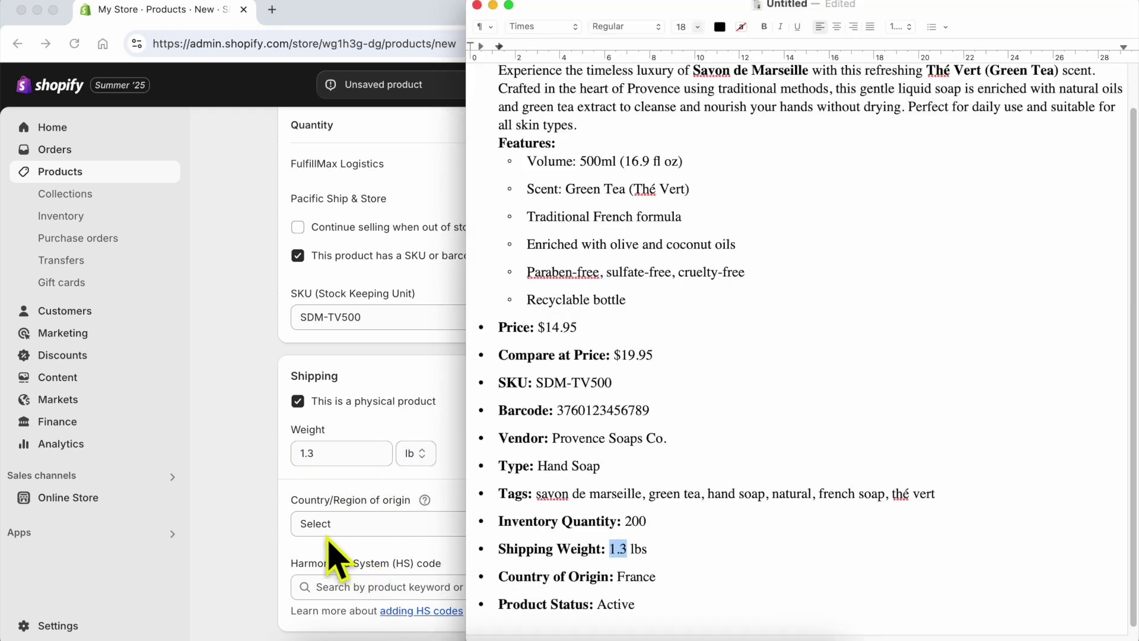
{"action": "left_click", "coordinate": [260, 516]}
{"action": "scroll", "coordinate": [379, 537], "scroll_direction": "down", "scroll_amount": 1}
{"action": "scroll", "coordinate": [382, 543], "scroll_direction": "down", "scroll_amount": 6}
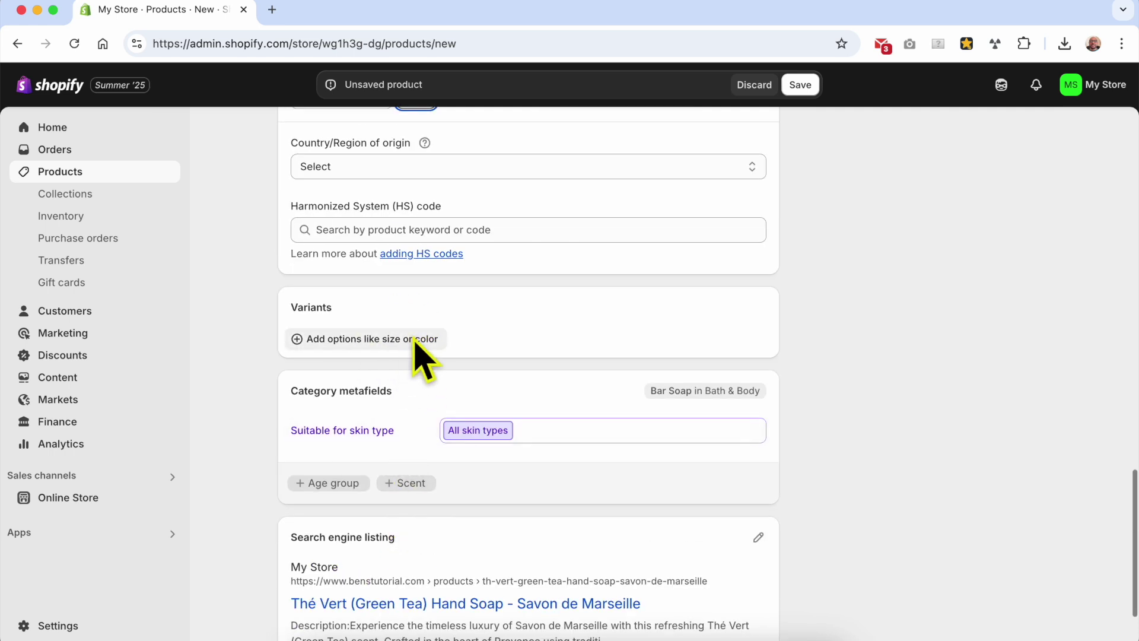
{"action": "scroll", "coordinate": [419, 453], "scroll_direction": "down", "scroll_amount": 2}
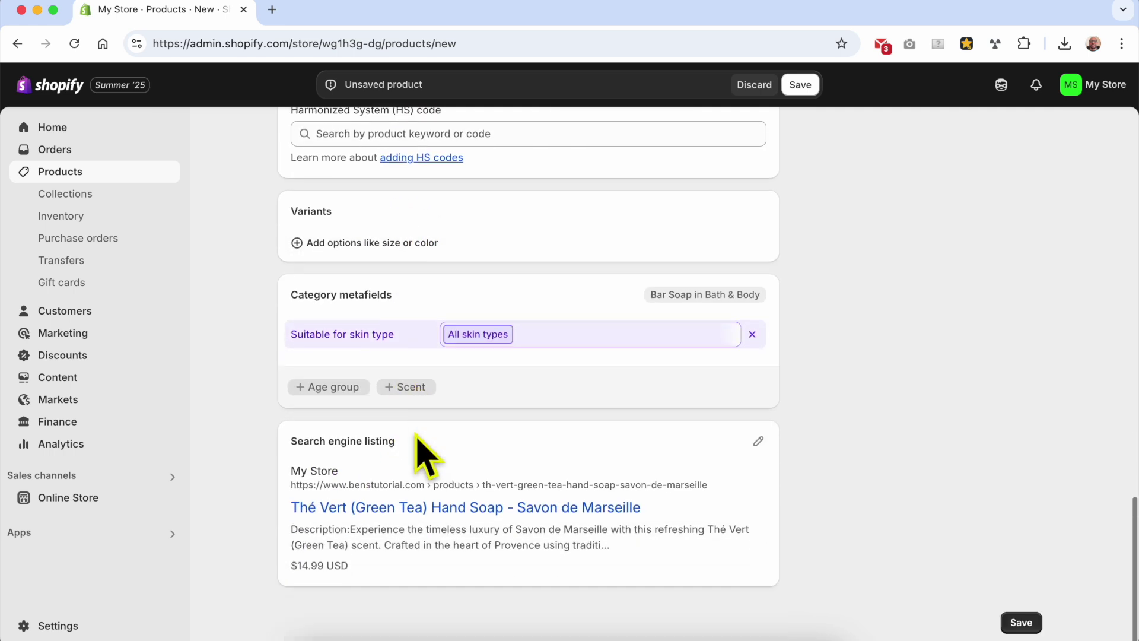
{"action": "left_click", "coordinate": [1019, 623]}
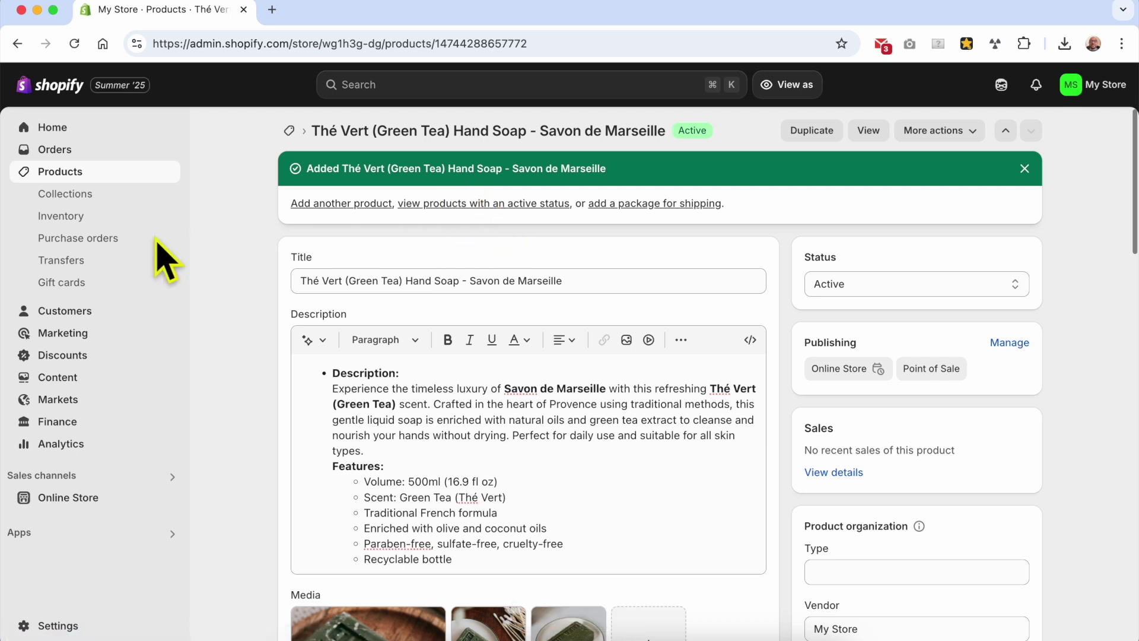
- Open the Inventory page under Products in the sidebar
{"action": "left_click", "coordinate": [89, 217]}
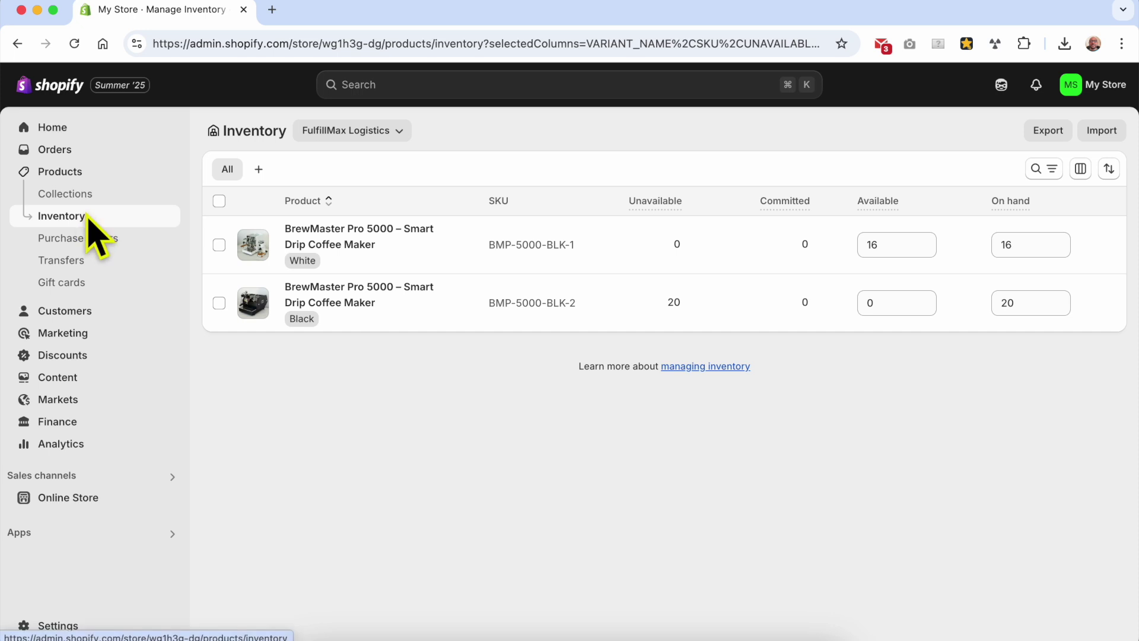
- Open the Thé Vert hand soap and confirm 10 units at each location, 20 in total
{"action": "left_click", "coordinate": [343, 363]}
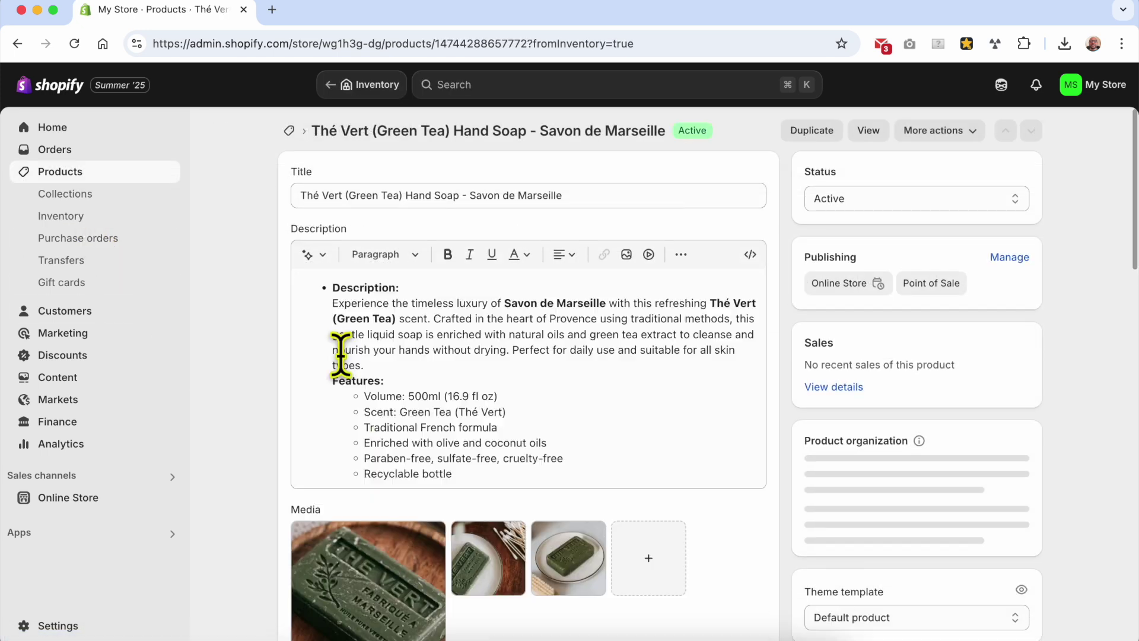
{"action": "scroll", "coordinate": [229, 269], "scroll_direction": "down", "scroll_amount": 12}
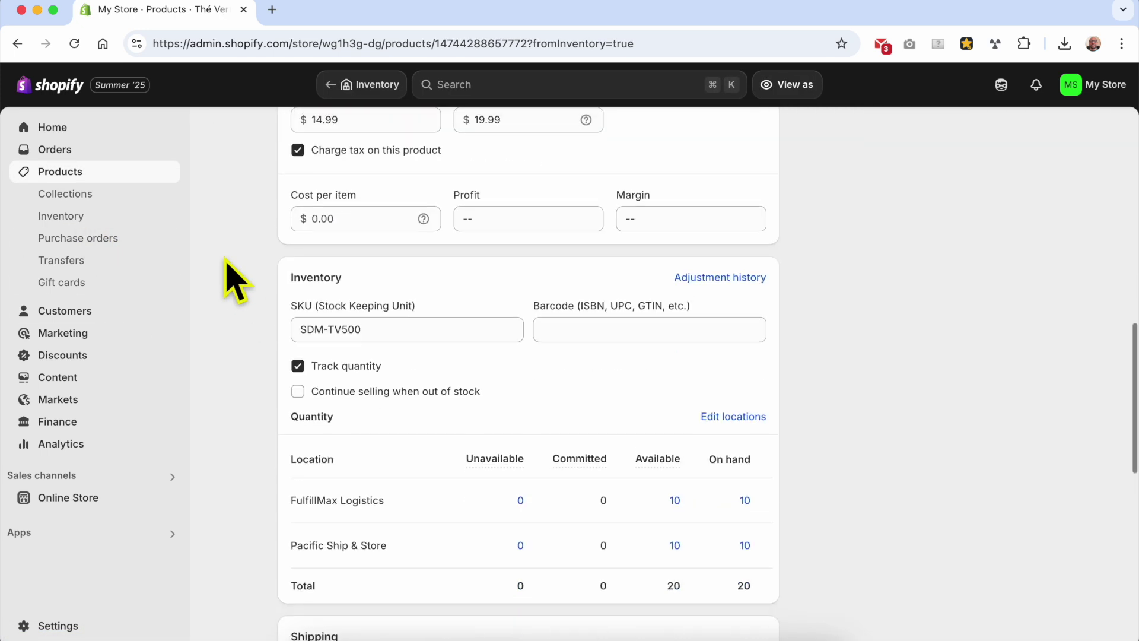
{"action": "double_click", "coordinate": [311, 244]}
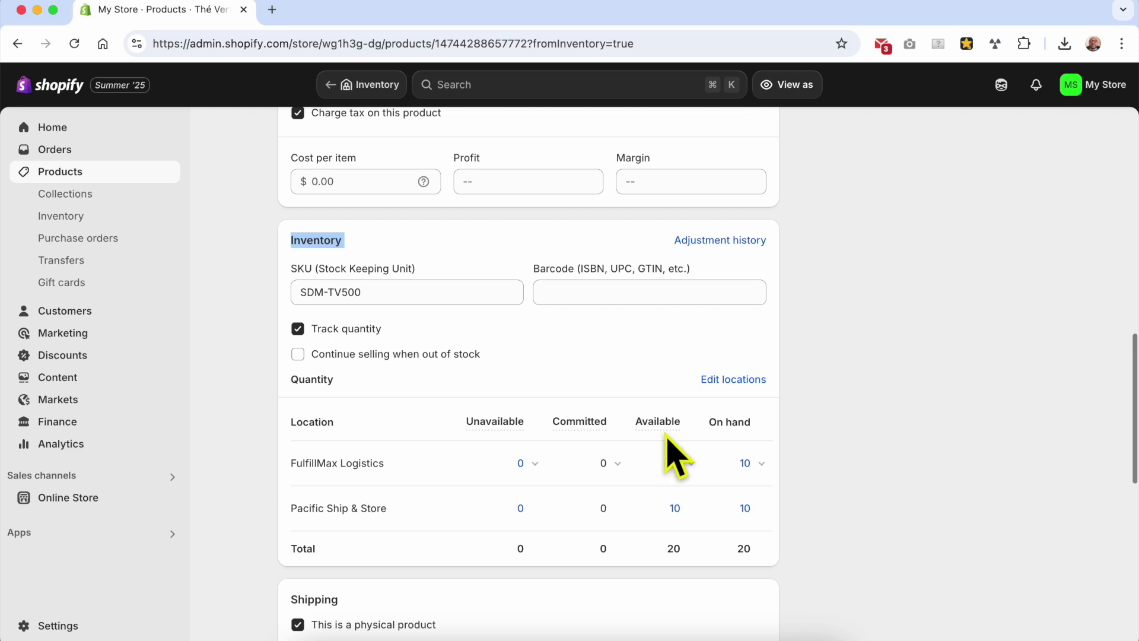
{"action": "triple_click", "coordinate": [359, 464]}
{"action": "triple_click", "coordinate": [380, 514]}
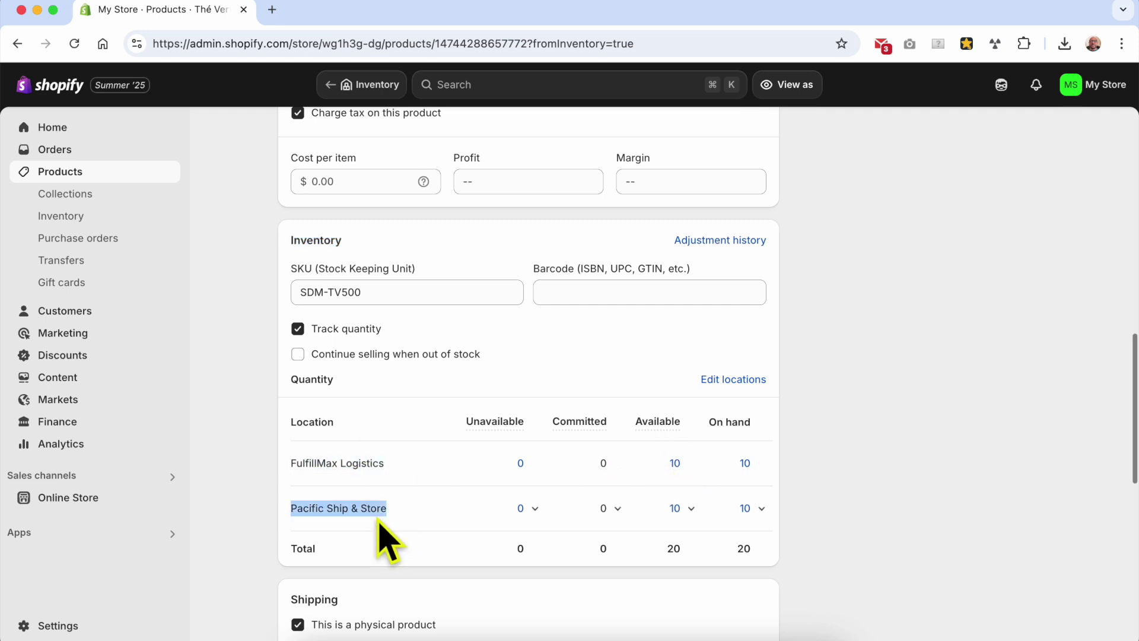
{"action": "double_click", "coordinate": [673, 558]}
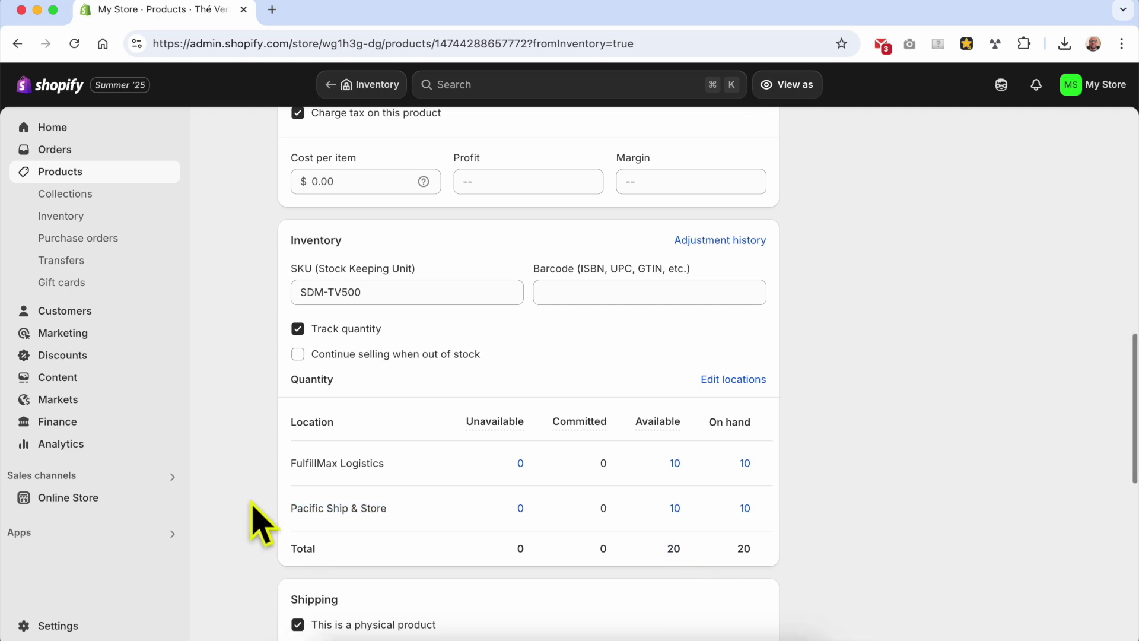
{"action": "mouse_move", "coordinate": [350, 502]}
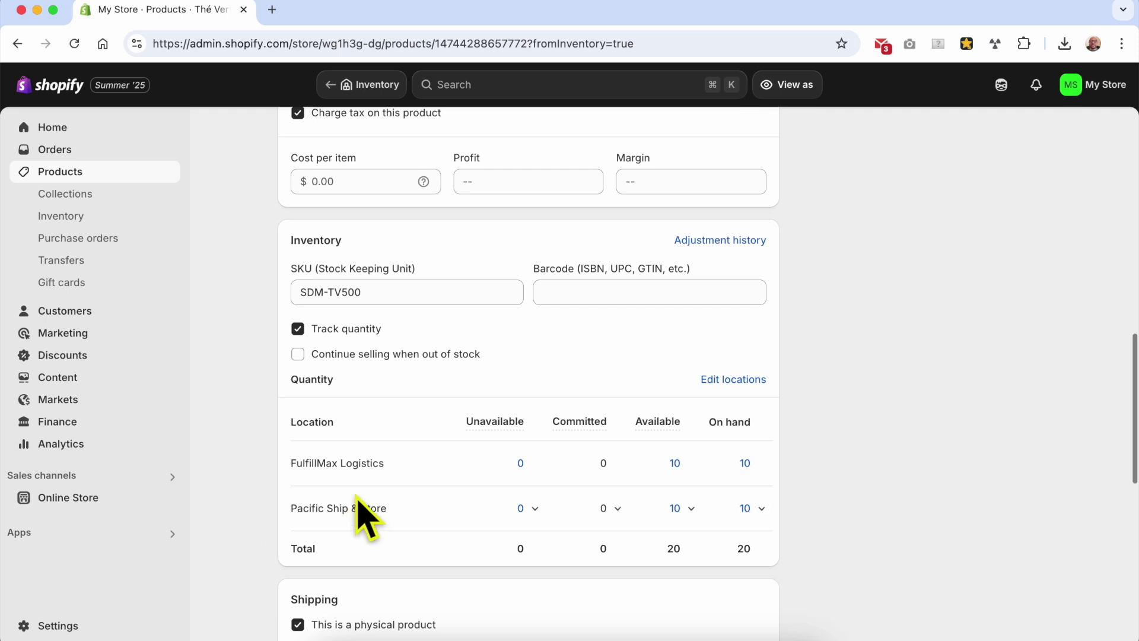